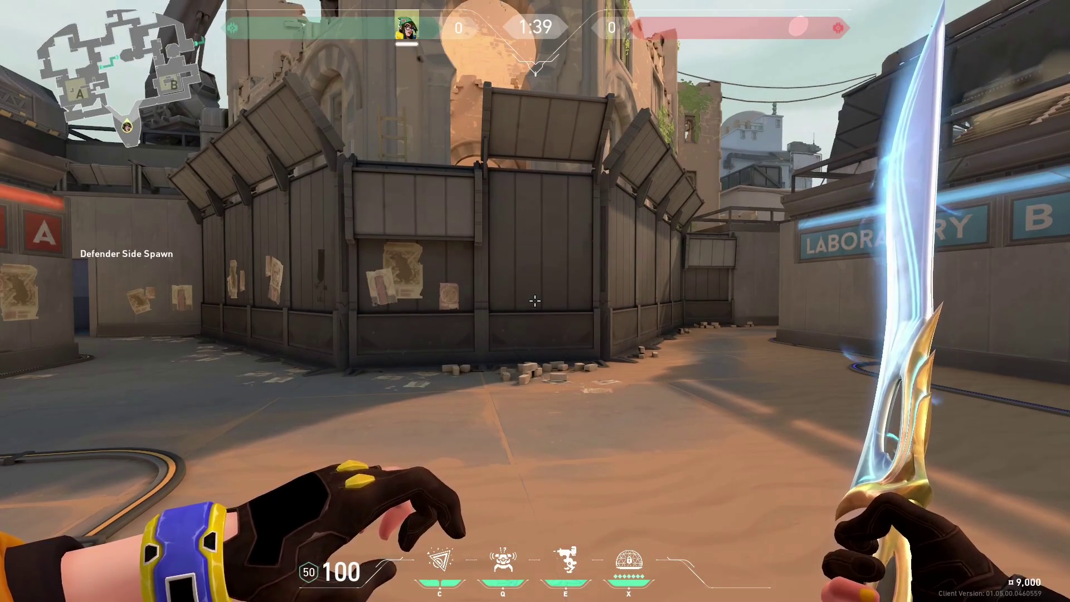
key("w")
key("w")
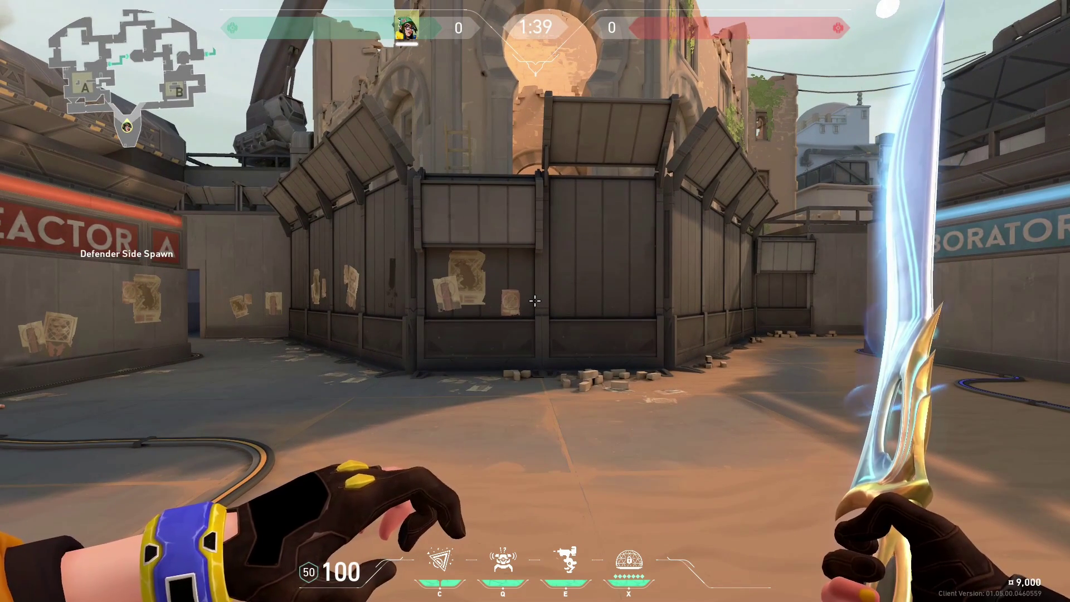
key("w")
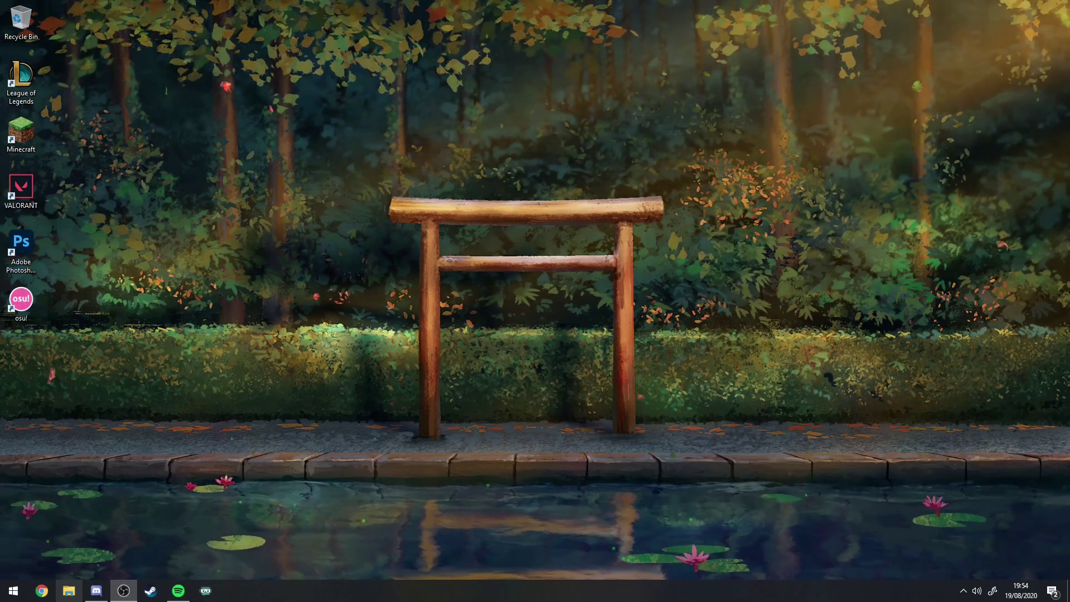
left_click_drag(391, 107, 784, 500)
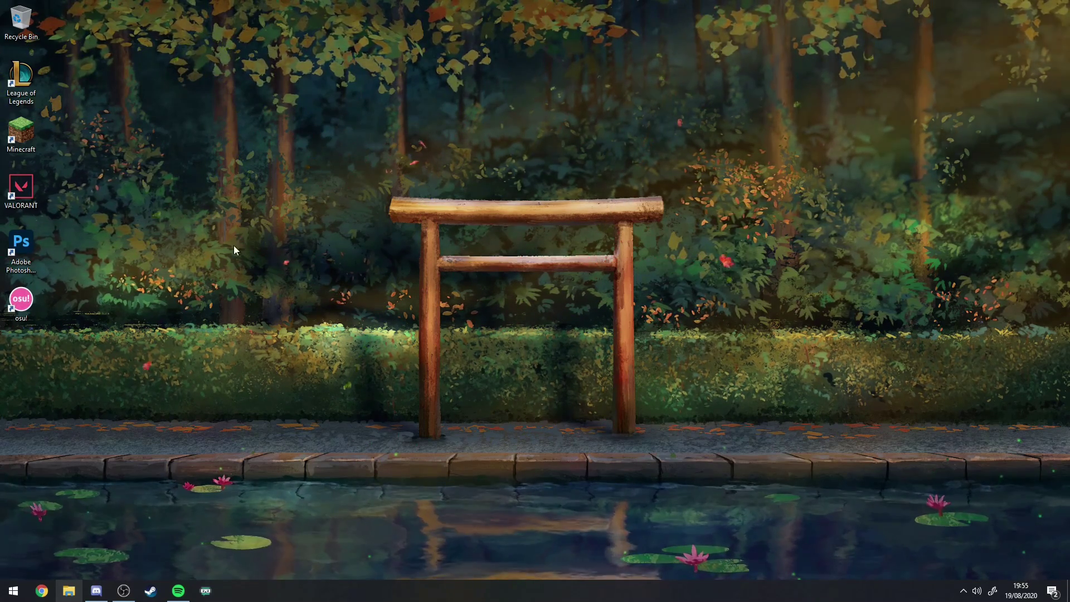
Open the compatibility settings in the properties of the VALORANT desktop shortcut.
right_click(31, 195)
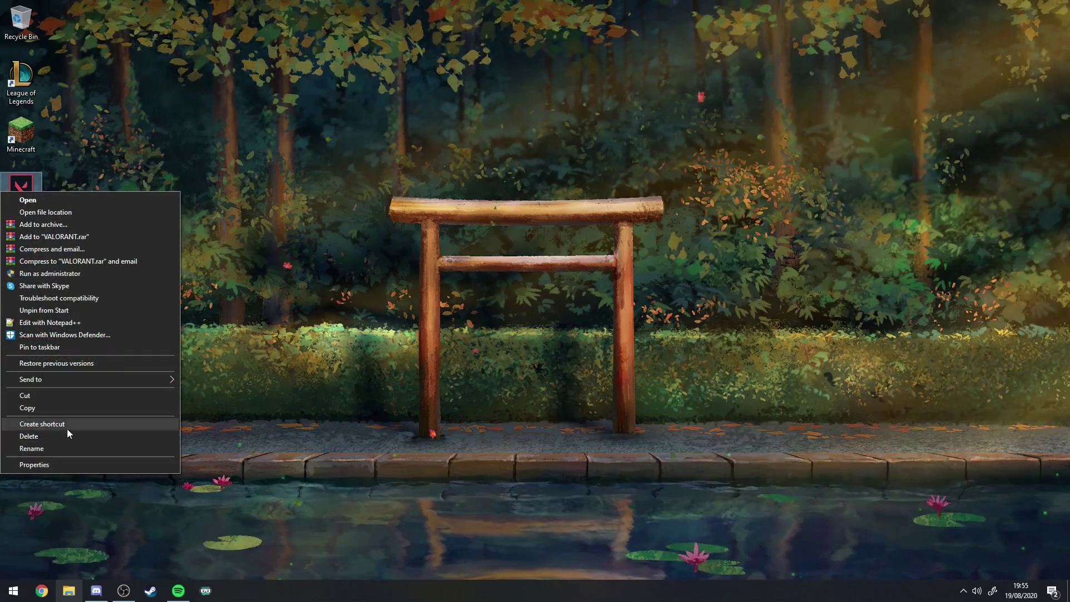
left_click(132, 125)
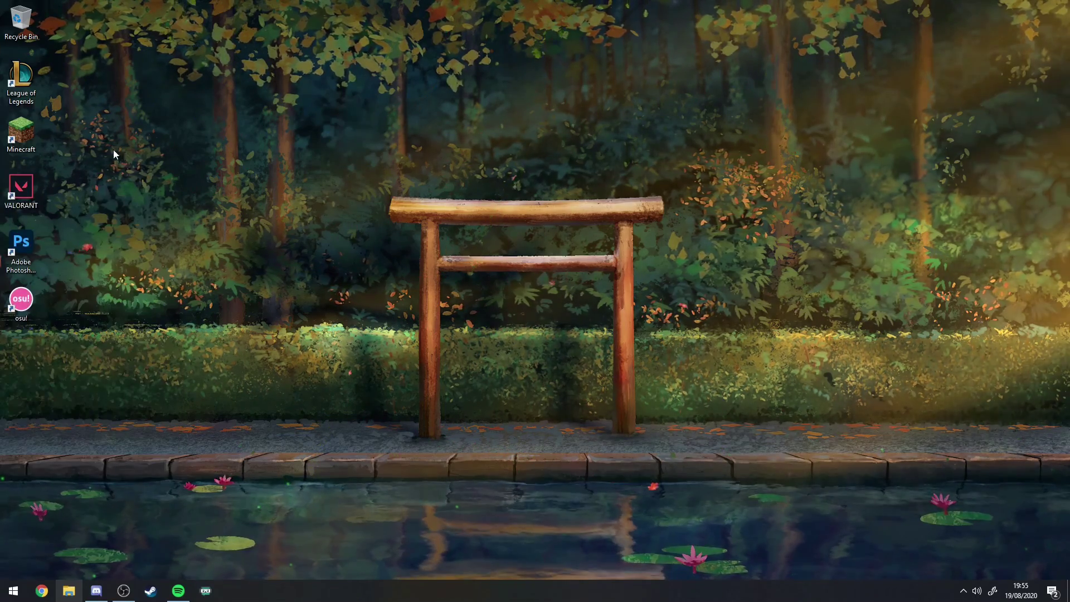
right_click(20, 194)
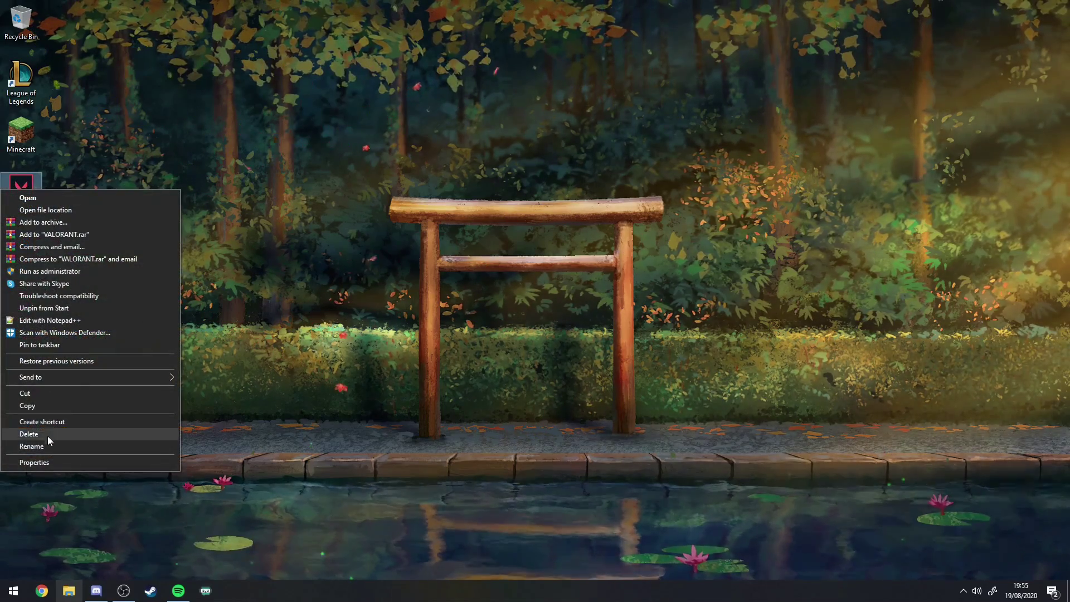
left_click(47, 463)
left_click(185, 226)
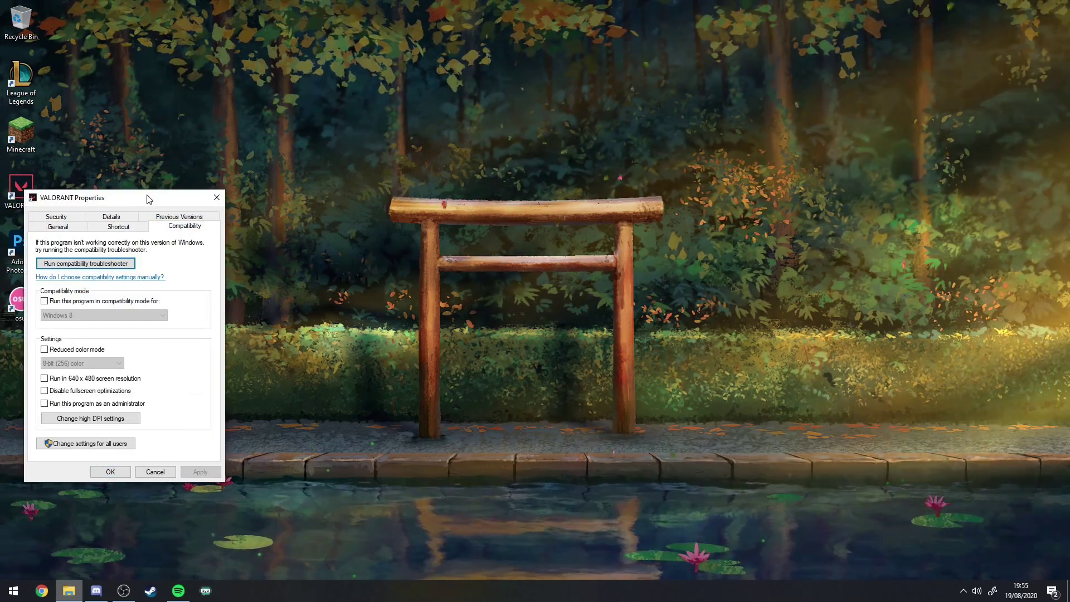
left_click_drag(149, 199, 607, 134)
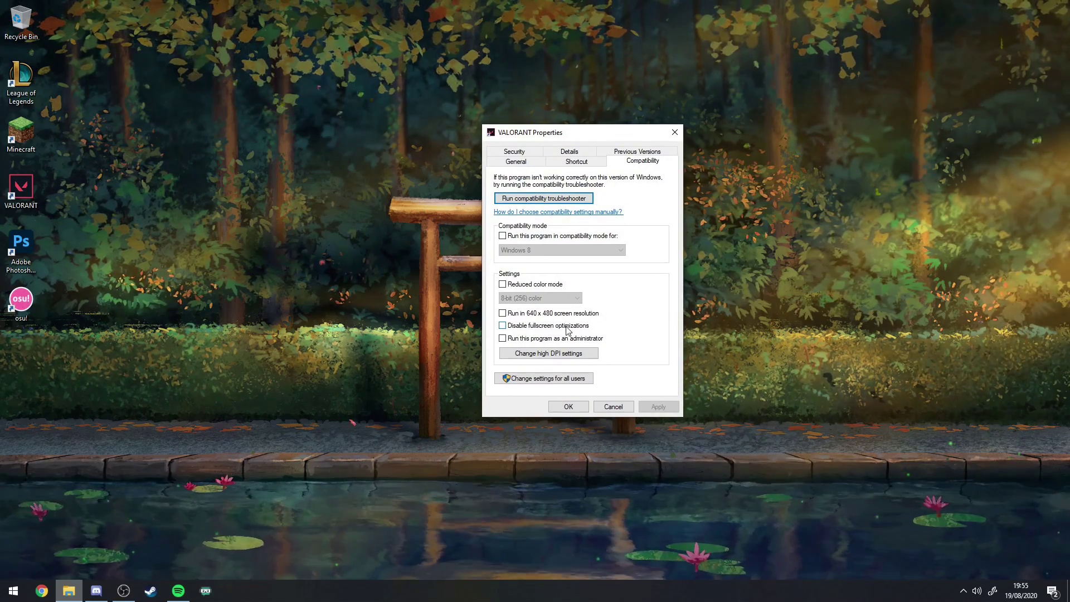
Try the run-as-administrator and disable-fullscreen-optimizations options for VALORANT, and close its properties without applying them.
left_click(503, 339)
left_click(503, 326)
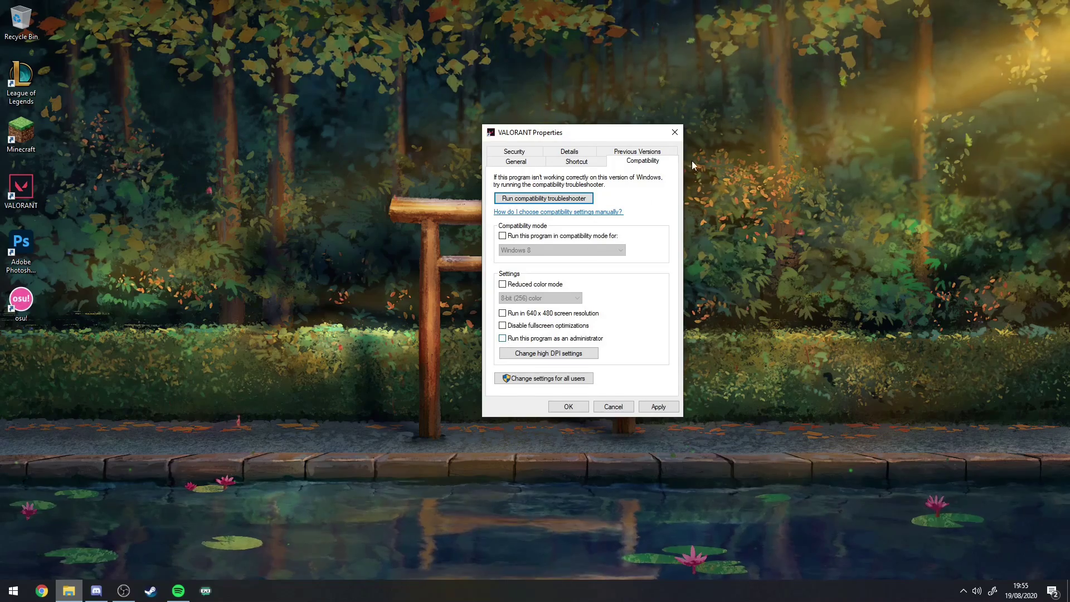
left_click(679, 133)
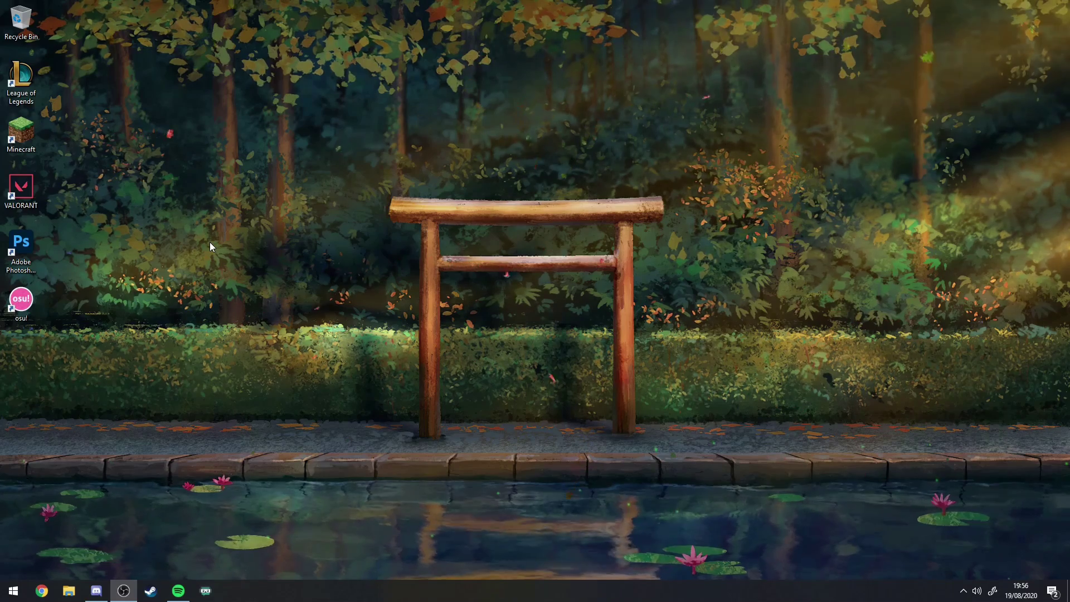
Review the startup programs with their status and startup impact in Task Manager, and close it.
key("ctrl+shift+Escape")
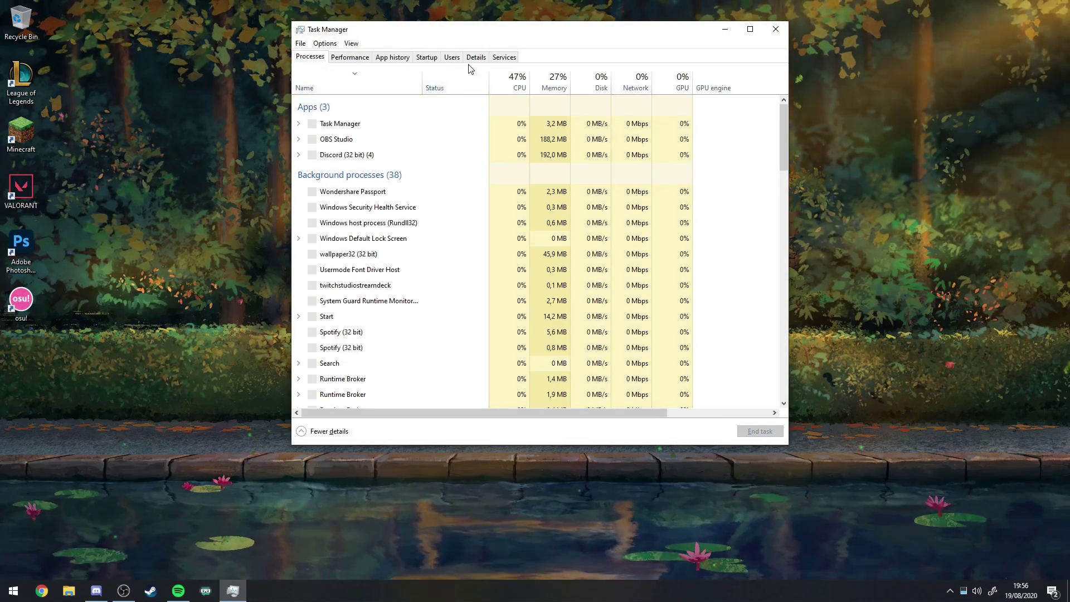
left_click(428, 57)
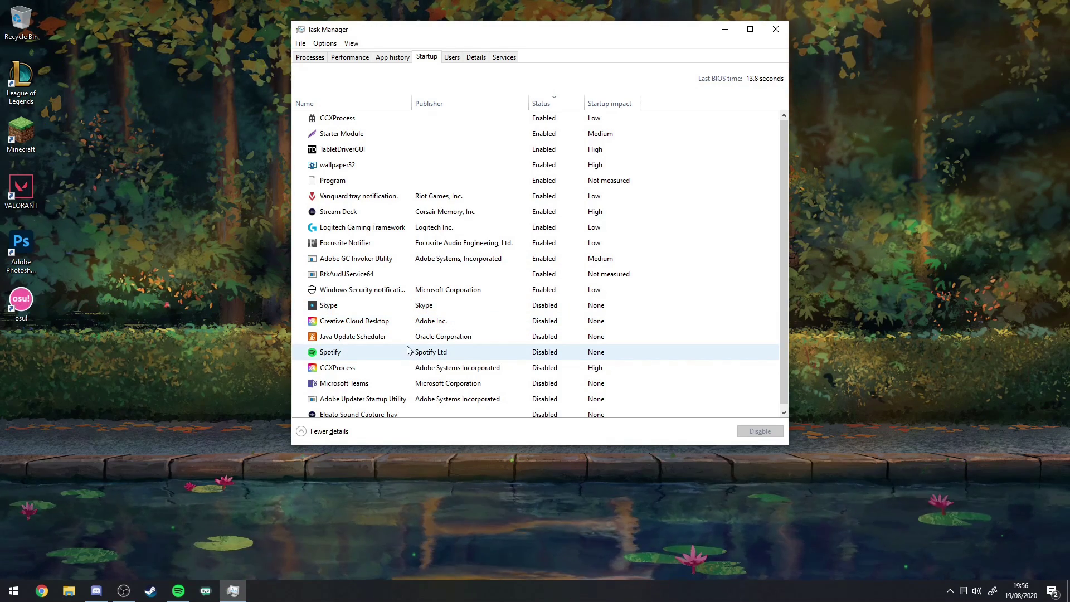
scroll(408, 357, "down", 1)
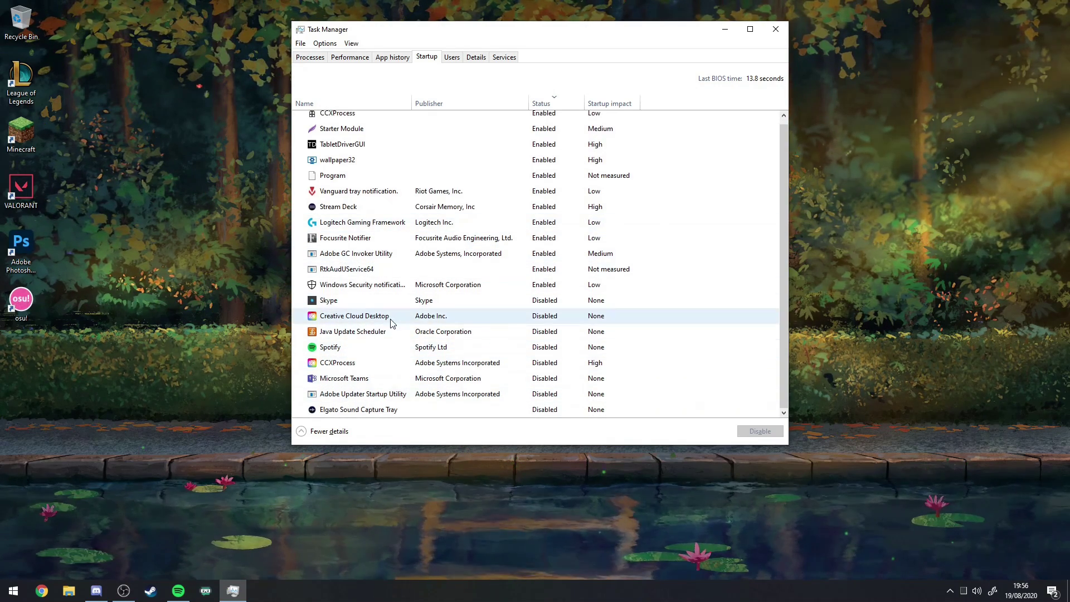
scroll(399, 354, "up", 1)
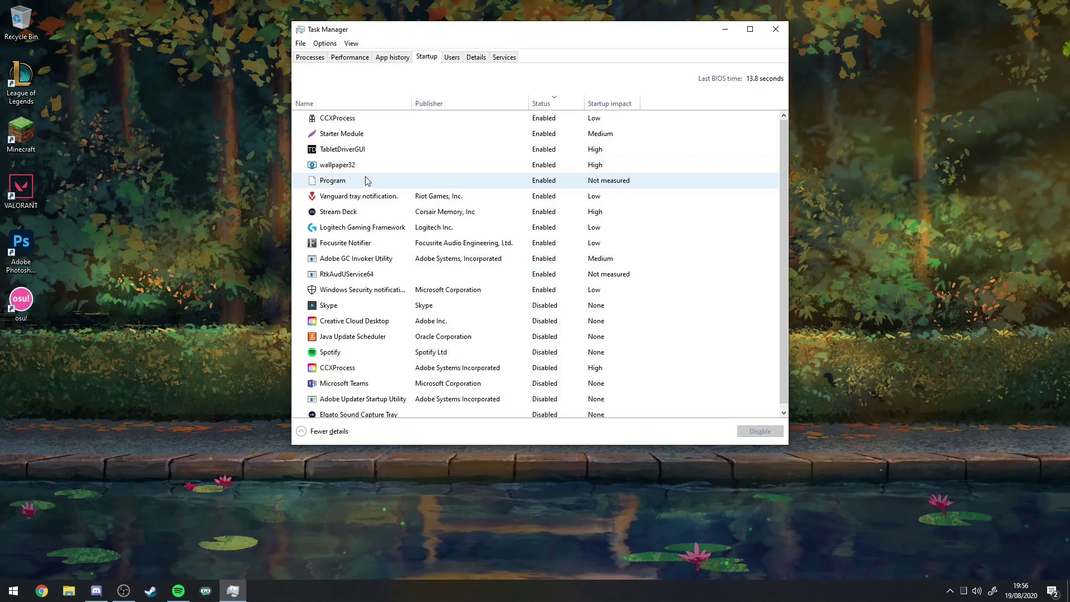
scroll(390, 195, "down", 1)
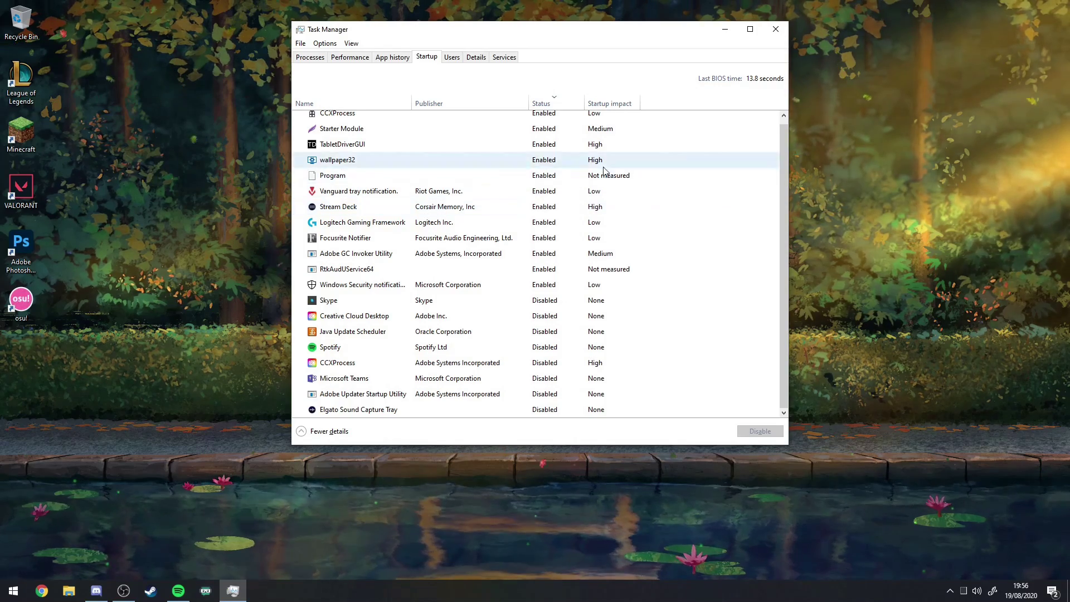
scroll(463, 240, "up", 1)
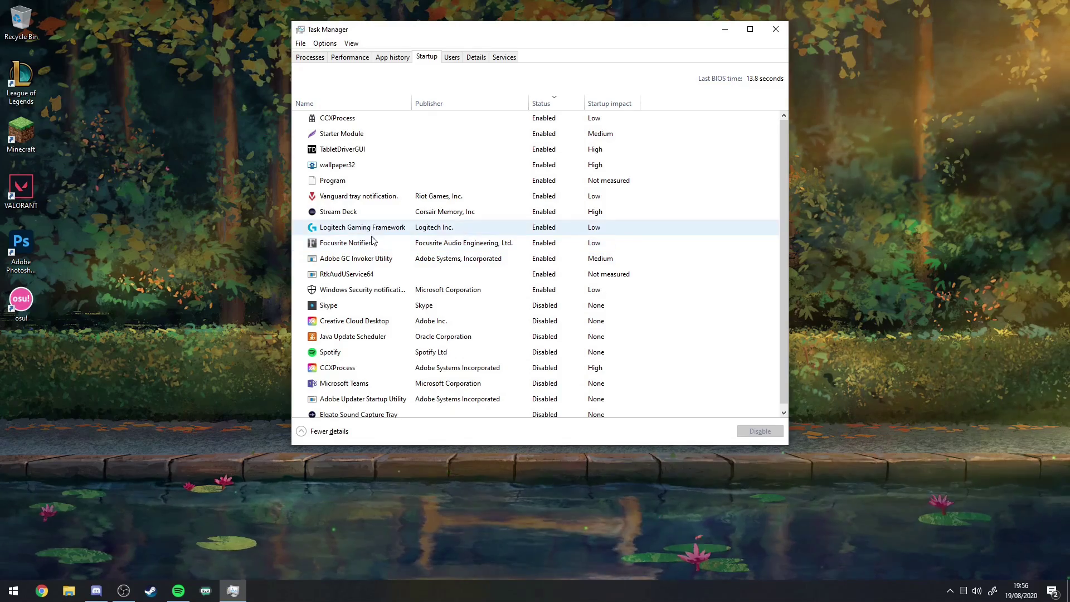
scroll(375, 256, "down", 1)
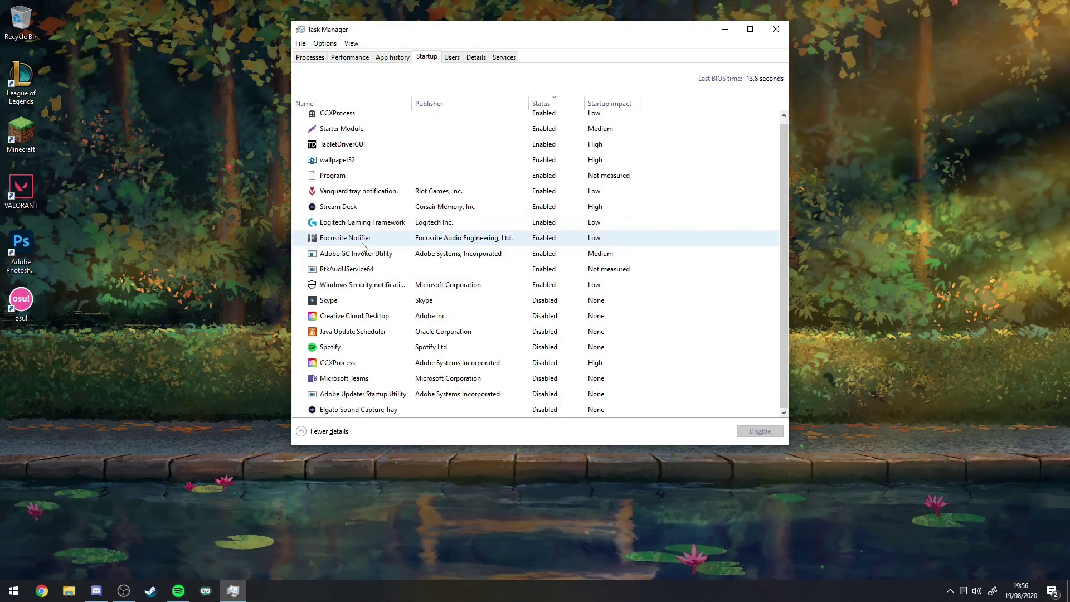
key("alt+F4")
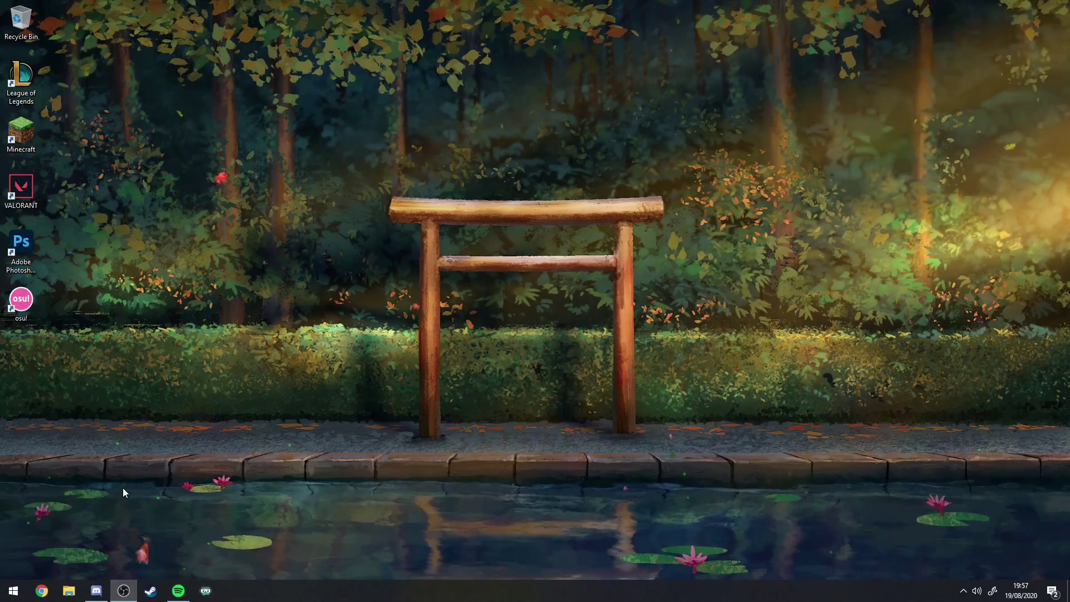
Search Windows for the power plan editor and check the plan selection in its advanced power settings.
left_click(15, 589)
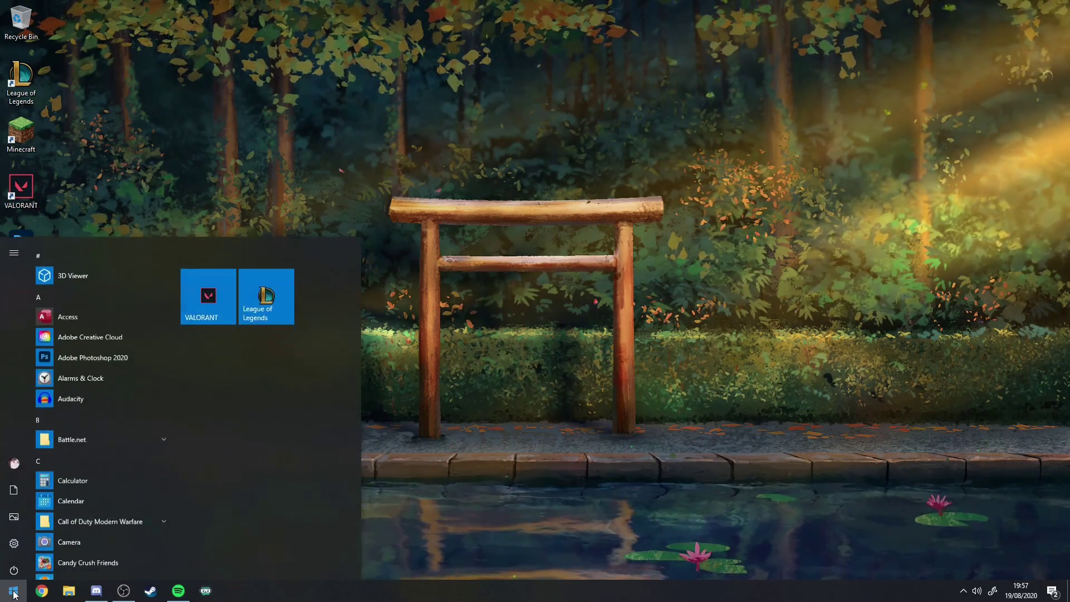
left_click(14, 591)
left_click(14, 593)
type("power pl")
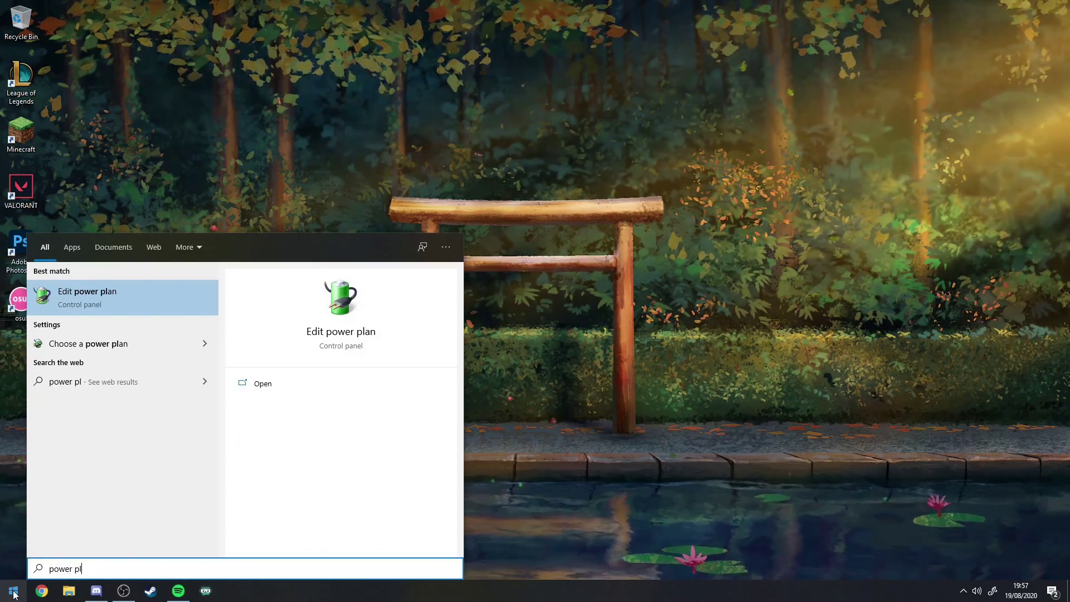
key("Return")
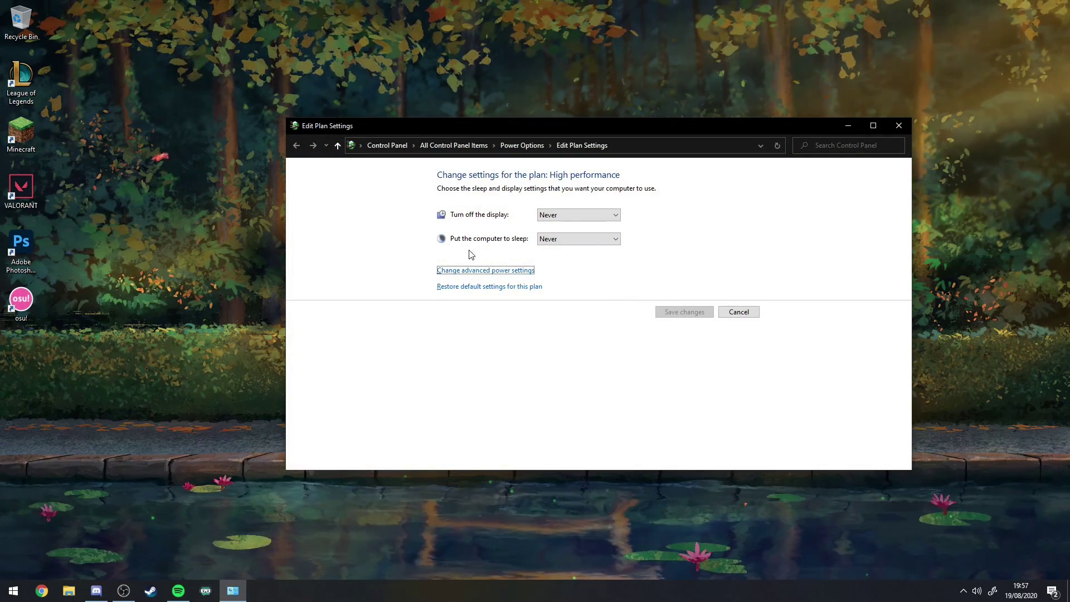
left_click(470, 271)
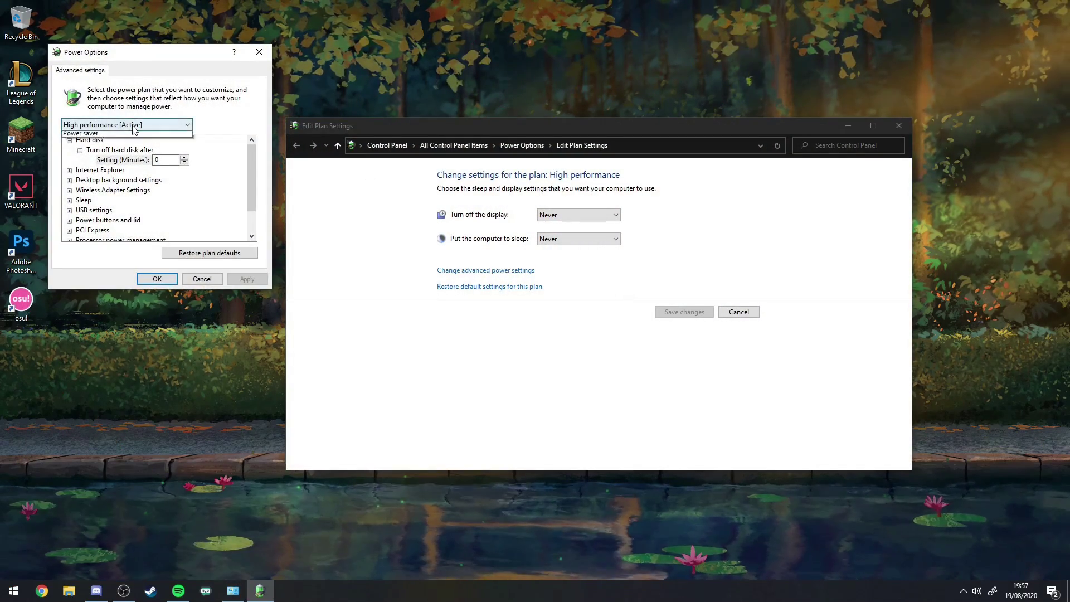
left_click(133, 128)
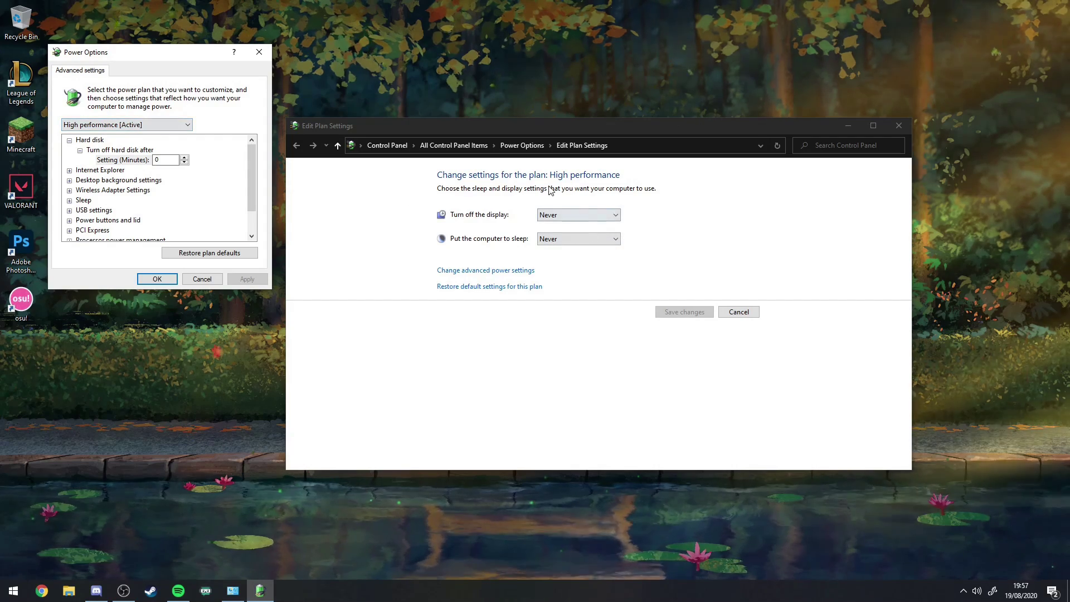
Examine the available power plans in Power Options and close both power settings windows.
left_click(521, 146)
left_click(264, 55)
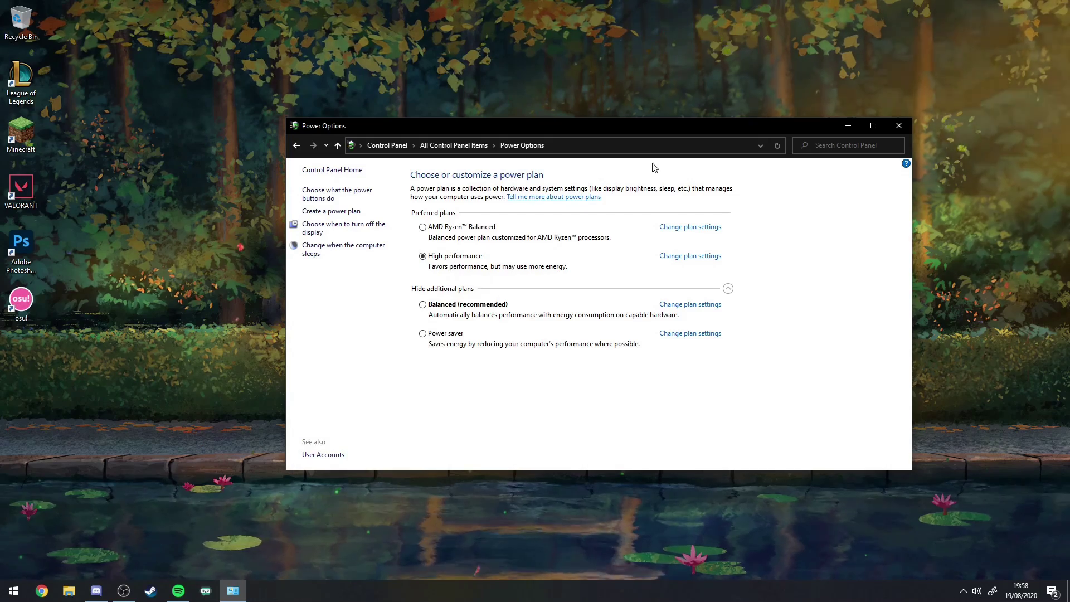
left_click(892, 127)
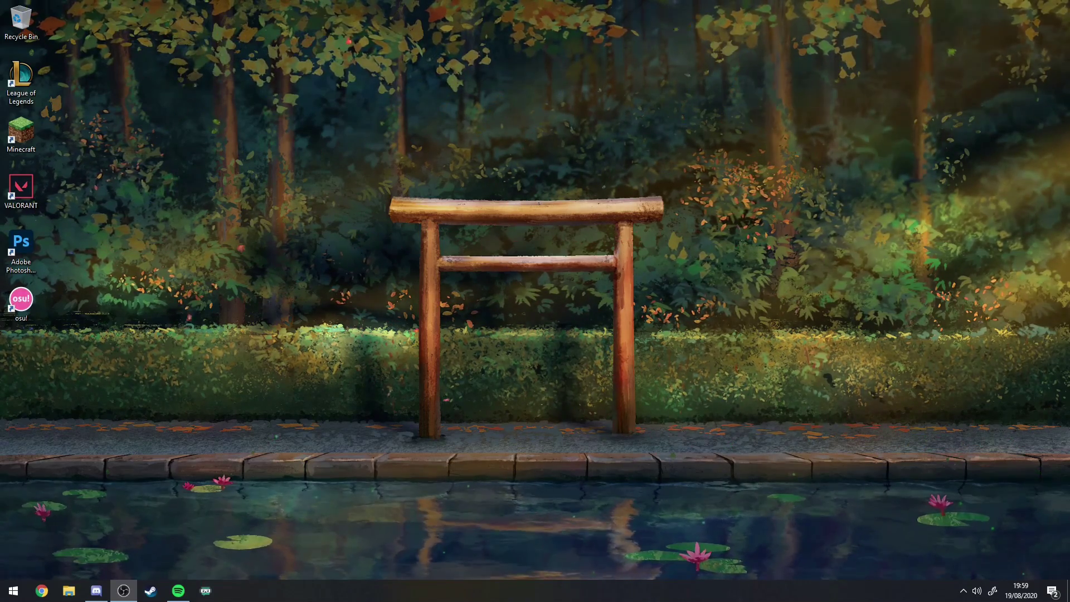
Inspect the priority choices for the OBS process in Task Manager's detailed process list, leaving its priority unchanged.
key("ctrl+shift+Escape")
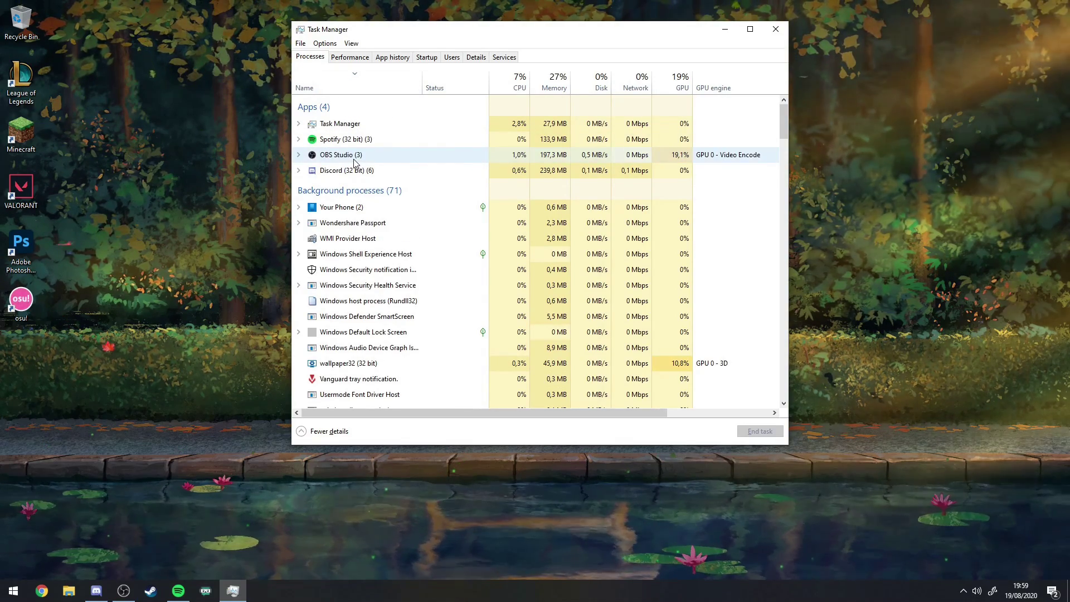
right_click(354, 162)
left_click(476, 56)
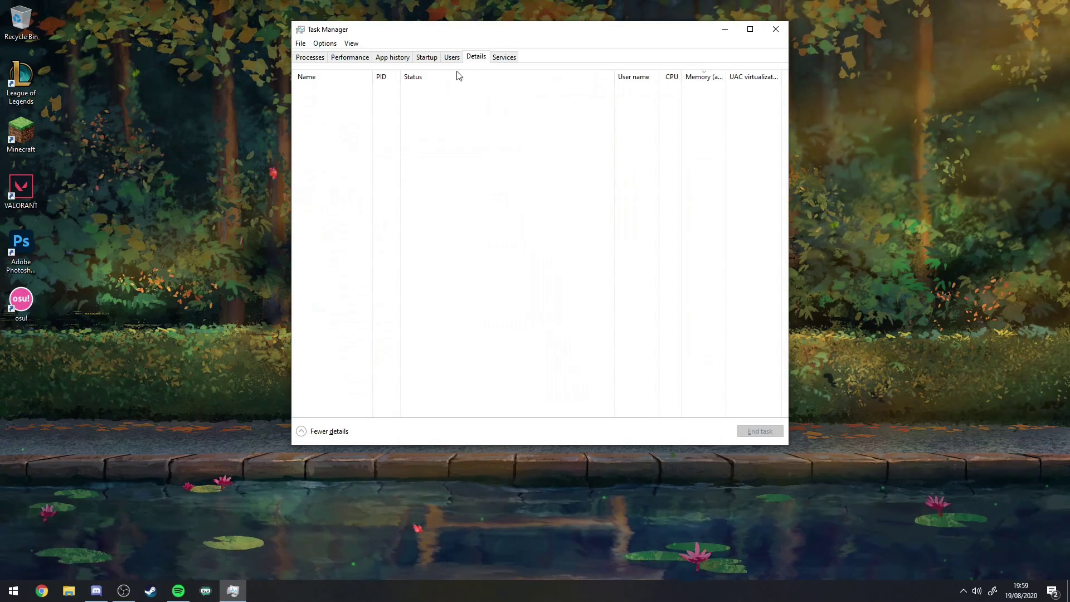
right_click(337, 89)
mouse_move(274, 139)
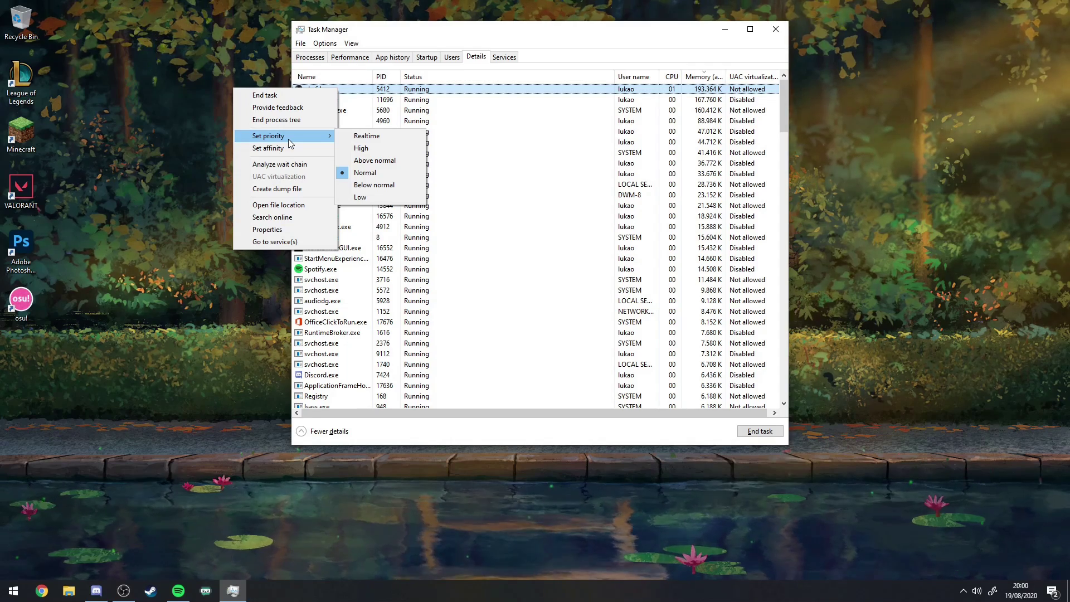
left_click(181, 129)
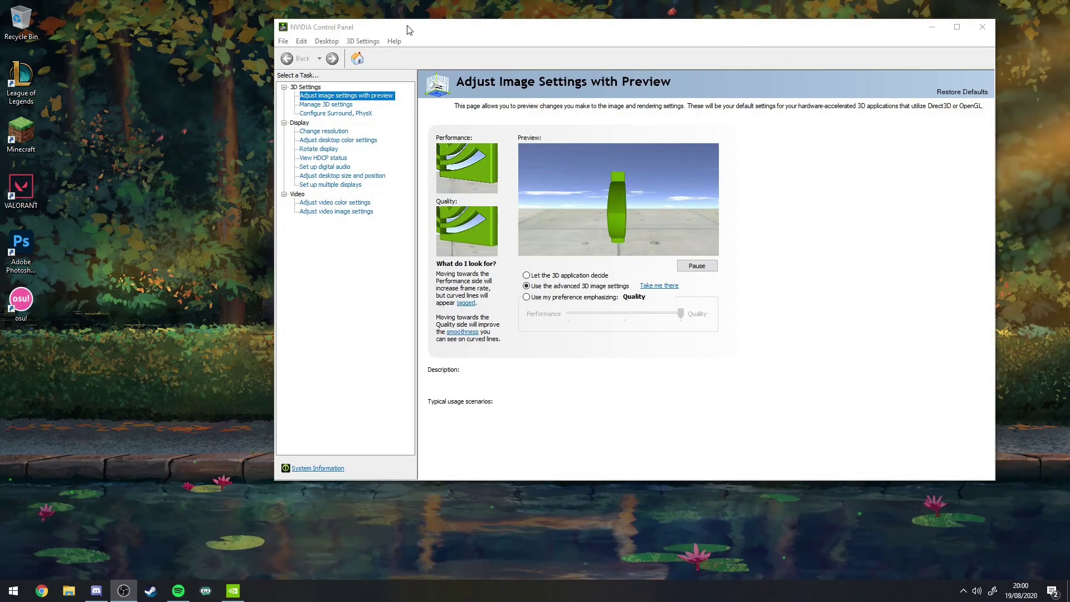
In NVIDIA Control Panel, follow the advanced 3D image settings to the global 3D settings and examine the full feature list.
left_click_drag(408, 28, 422, 31)
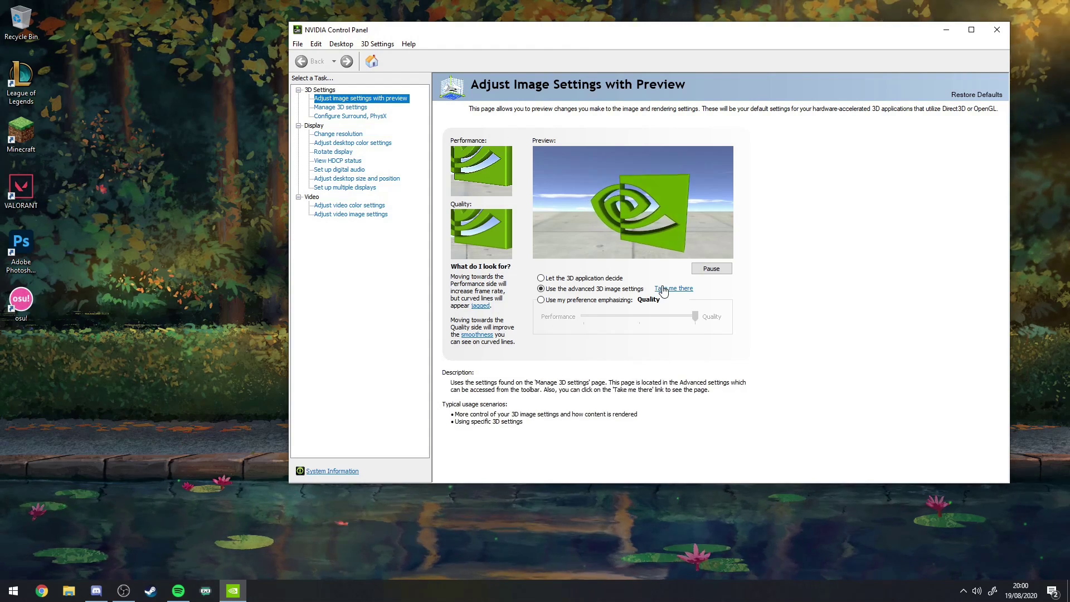
left_click(340, 108)
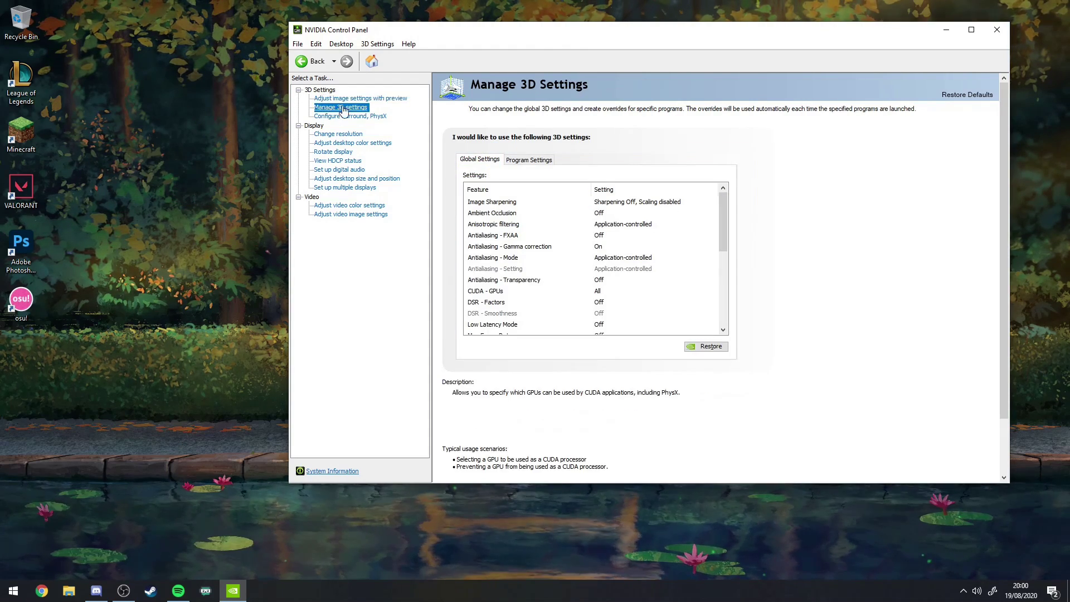
left_click(341, 98)
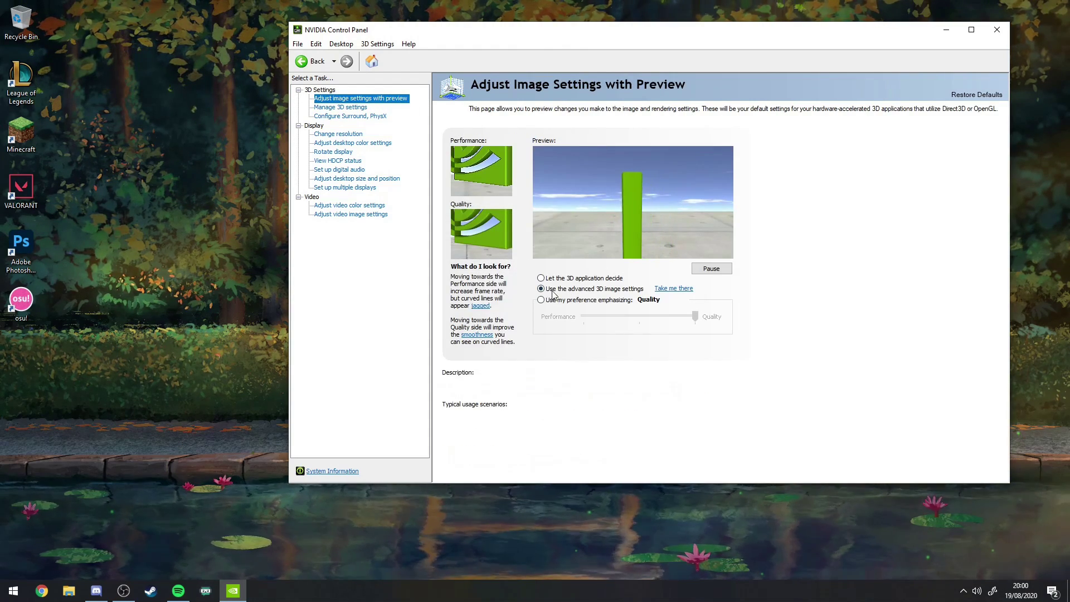
left_click(673, 289)
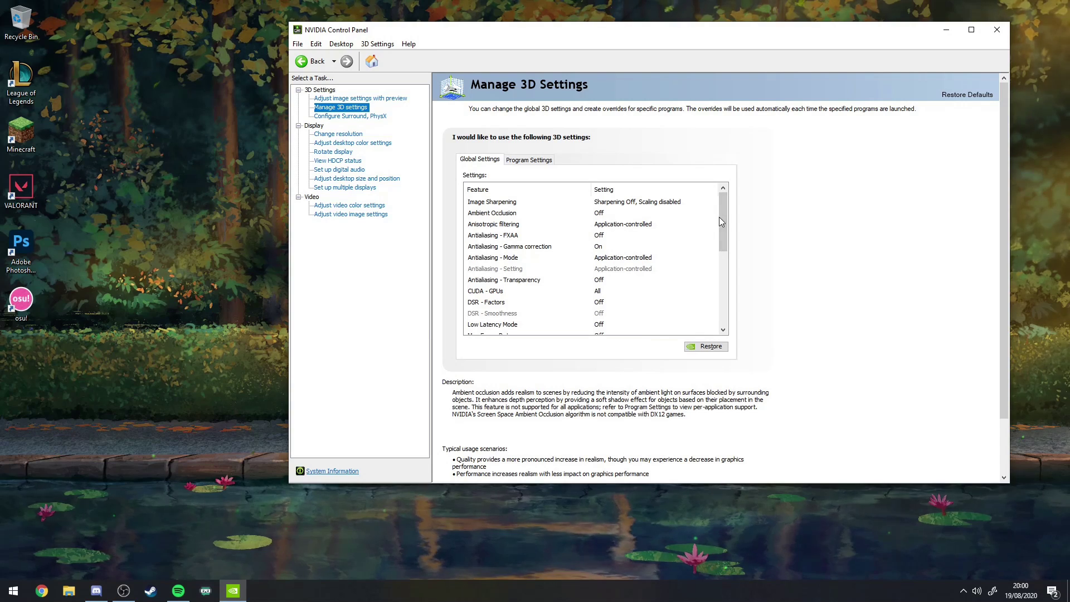
scroll(725, 226, "down", 1)
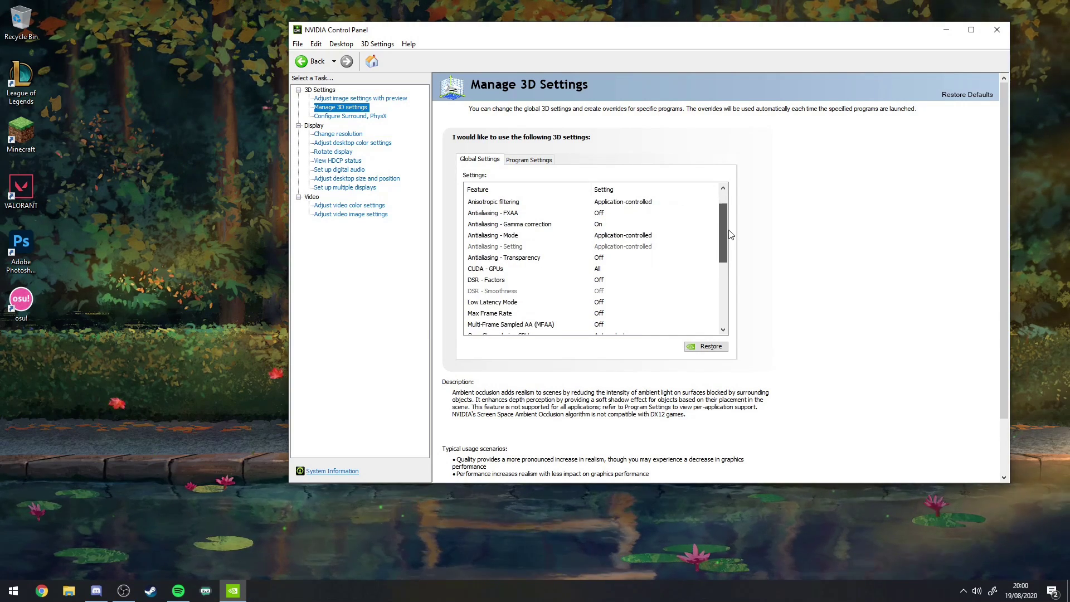
left_click_drag(729, 230, 521, 316)
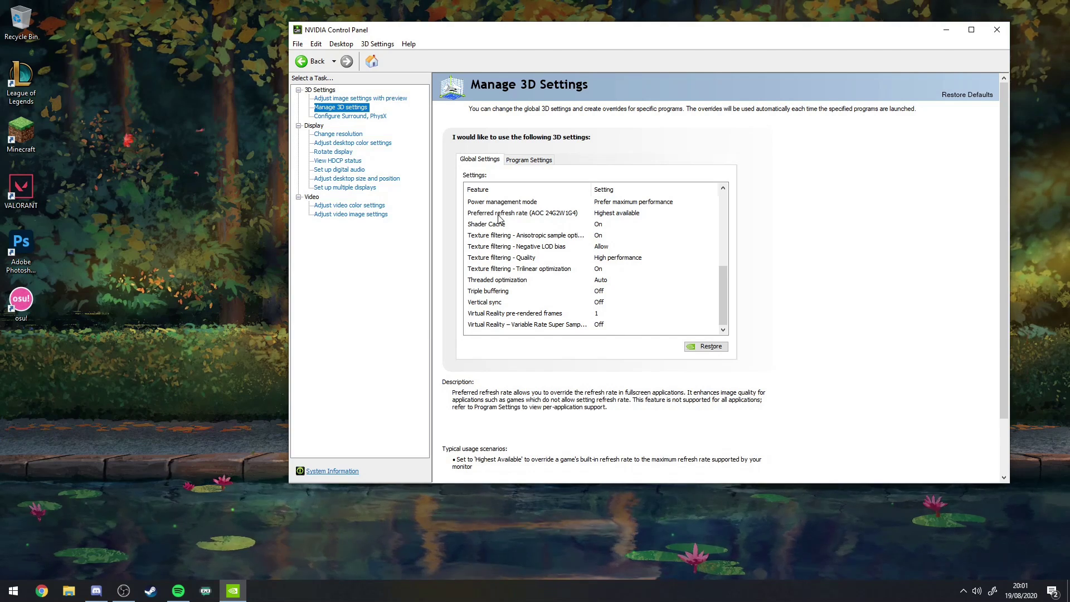
Review the power management mode and the rest of the global 3D settings, and open the display resolution settings.
scroll(724, 281, "up", 1)
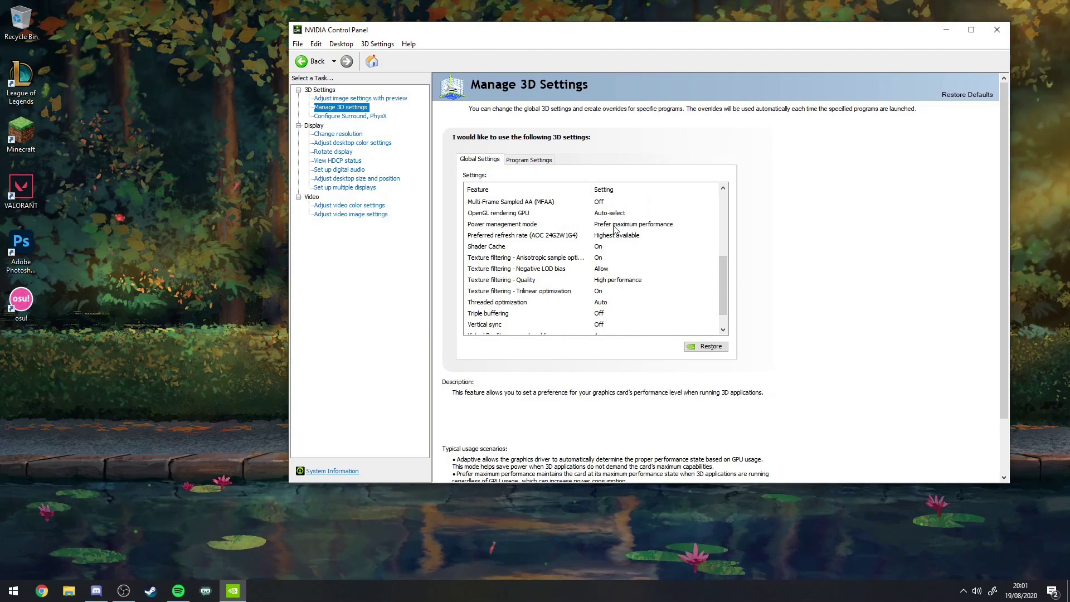
left_click_drag(722, 277, 841, 165)
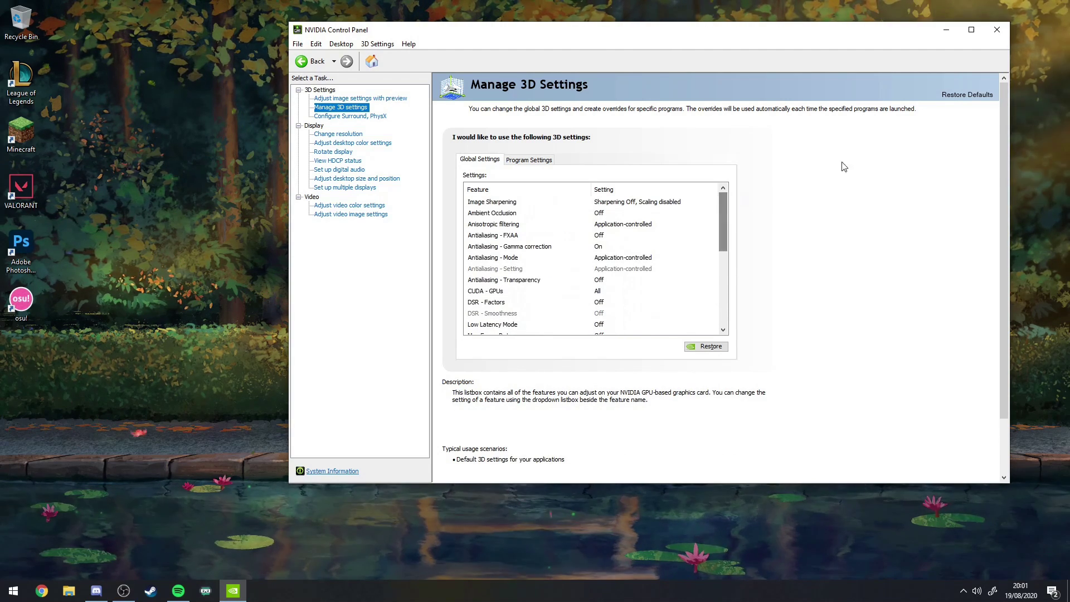
left_click(339, 135)
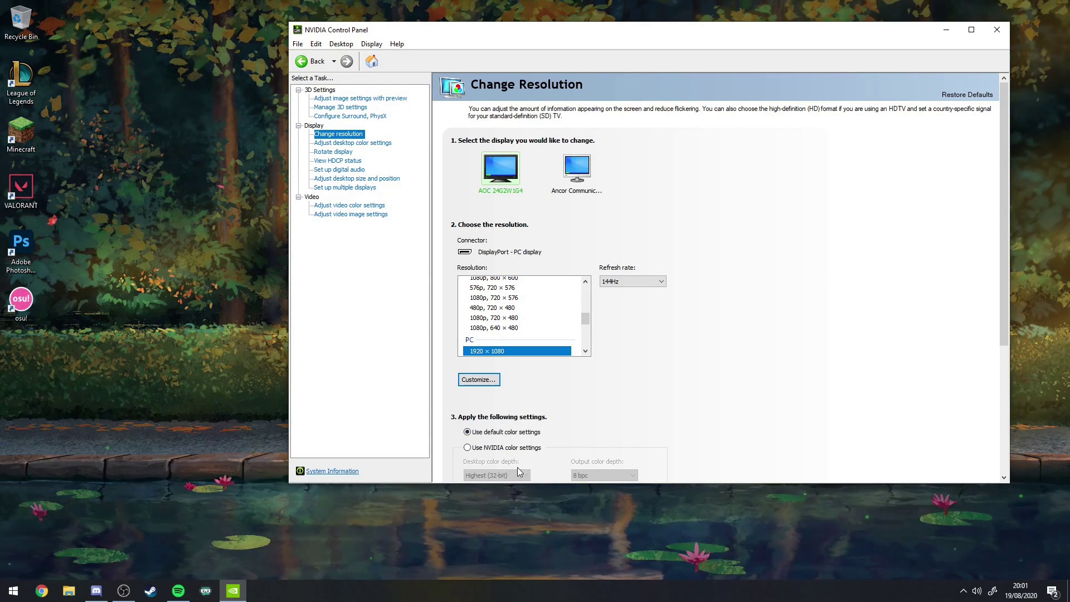
Check the digital vibrance in the desktop color settings and open the desktop size and position settings.
left_click(356, 143)
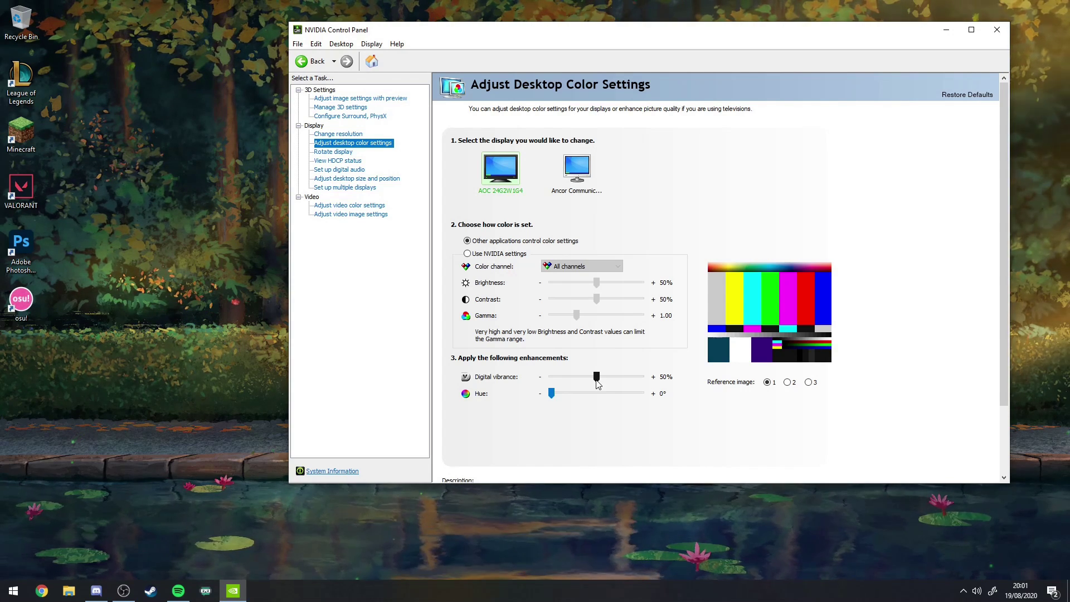
left_click_drag(595, 379, 599, 378)
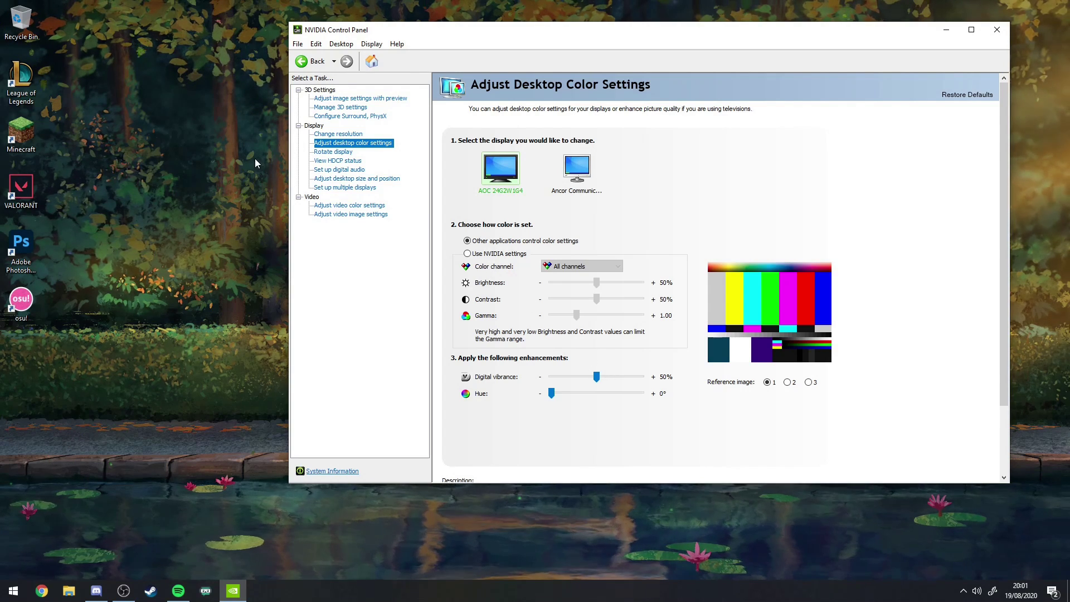
left_click(345, 179)
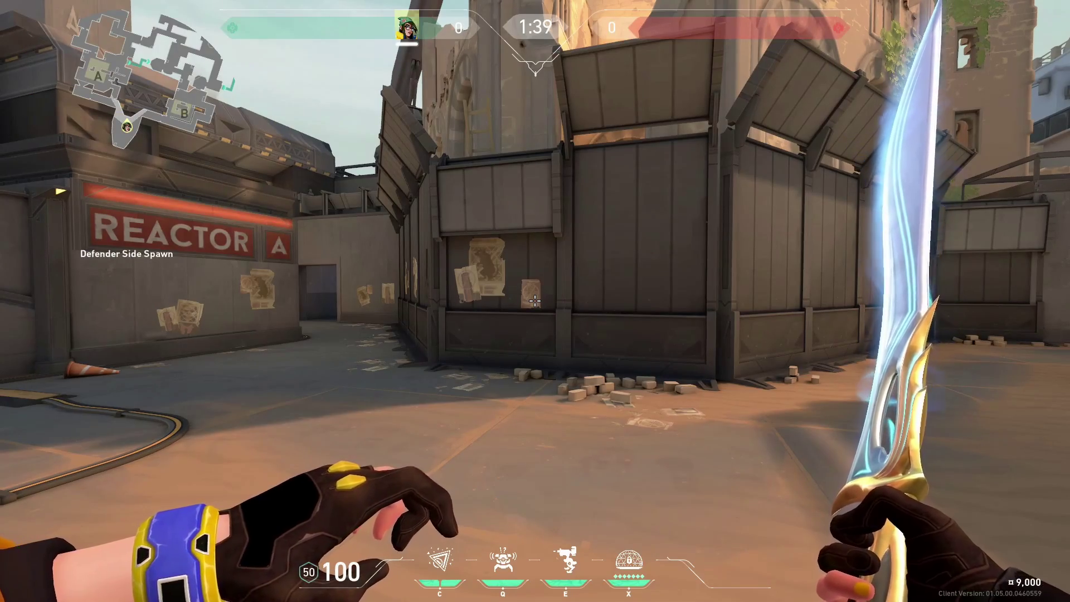
key("s")
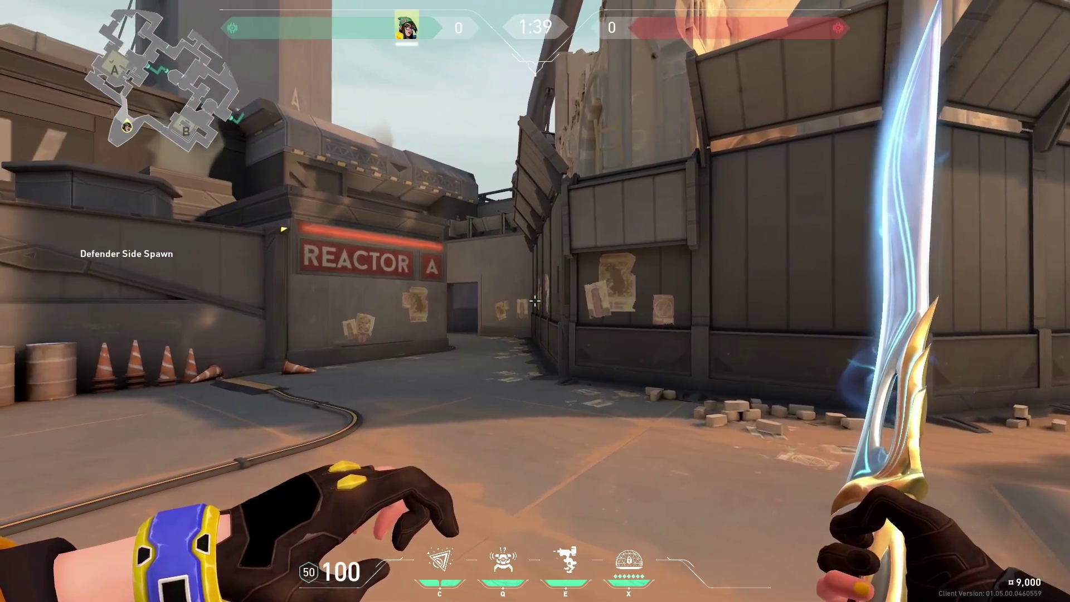
key("w")
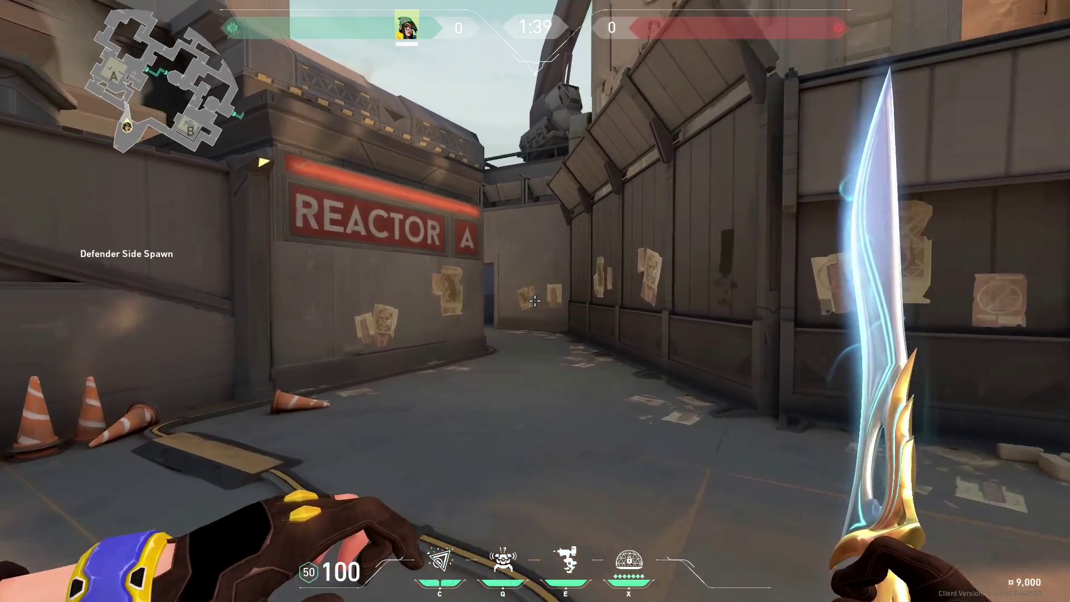
key("s")
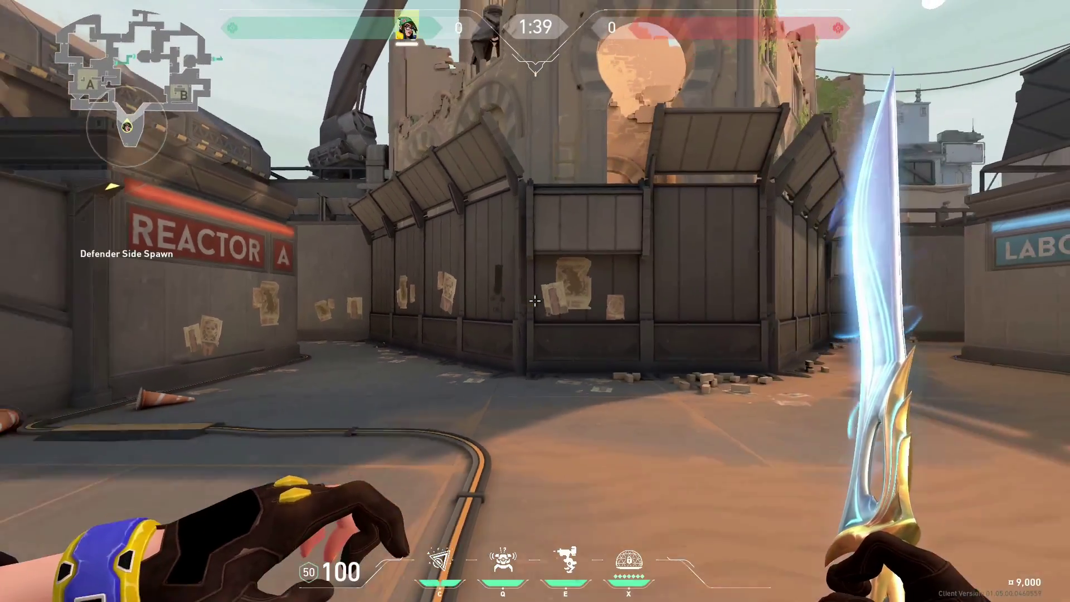
key("s")
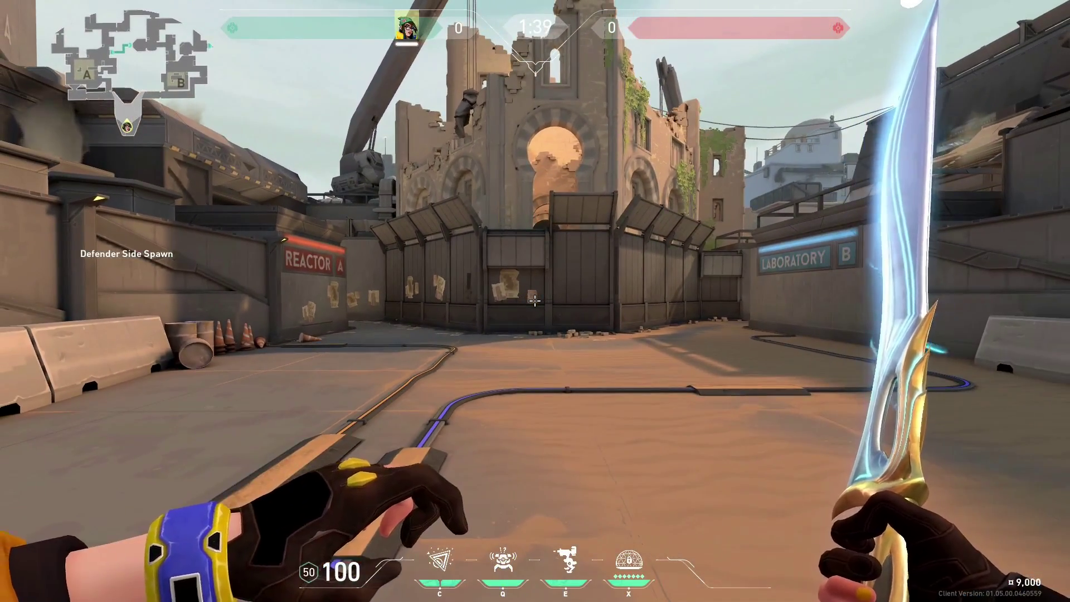
Open VALORANT's general video settings, keep the display mode on Fullscreen and inspect the resolution choices without changing the resolution.
key("Escape")
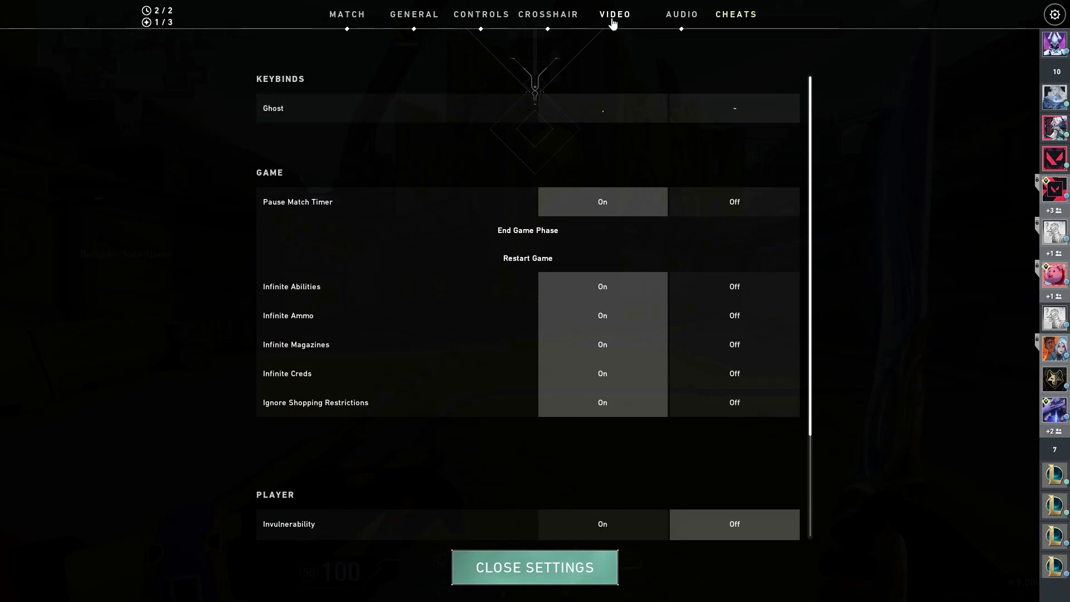
left_click(613, 23)
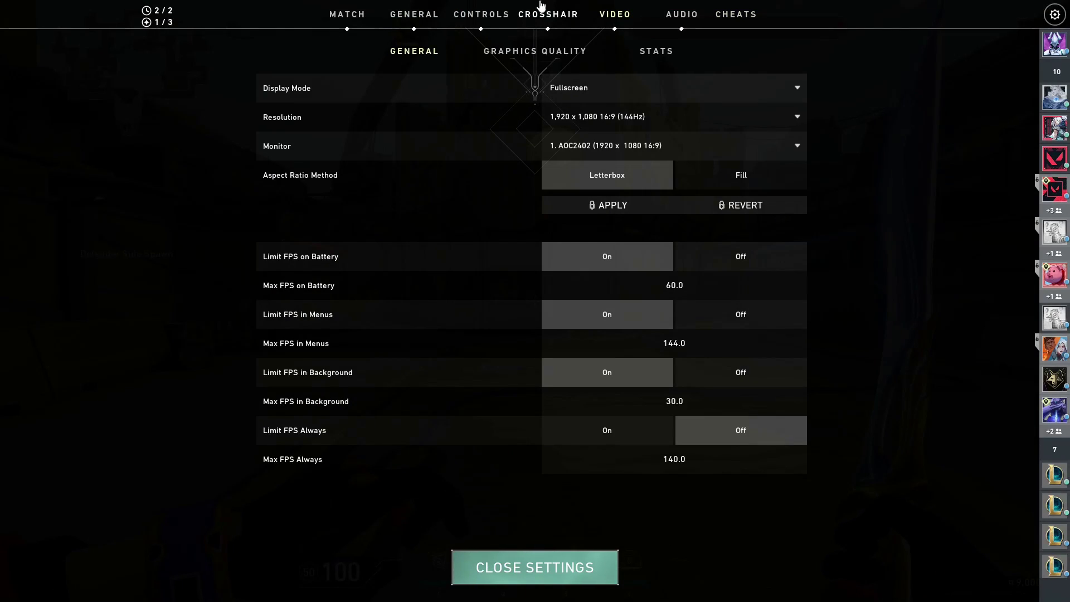
left_click(573, 87)
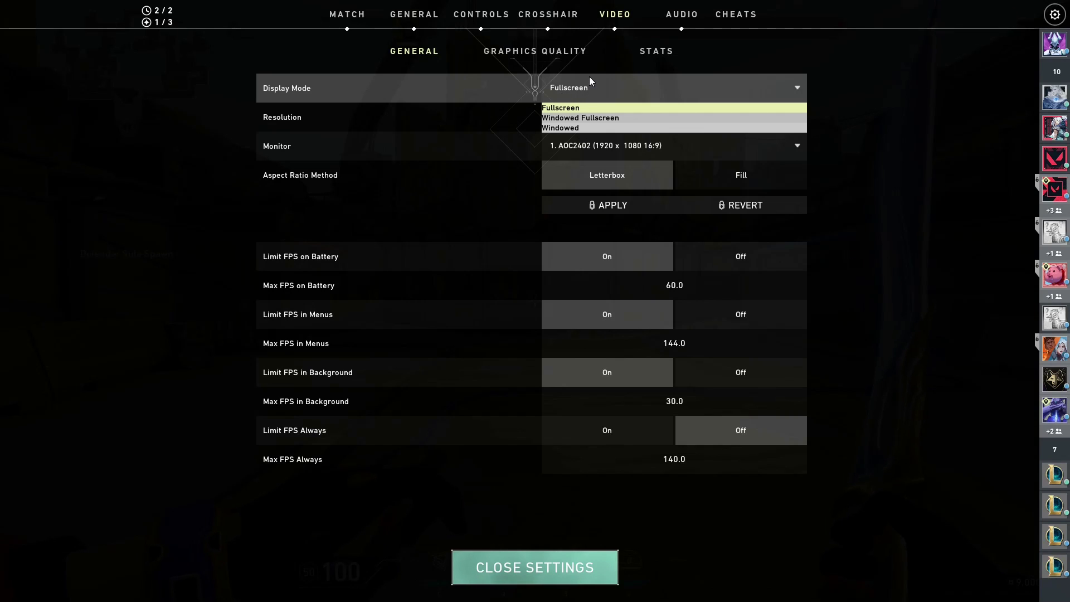
left_click(568, 107)
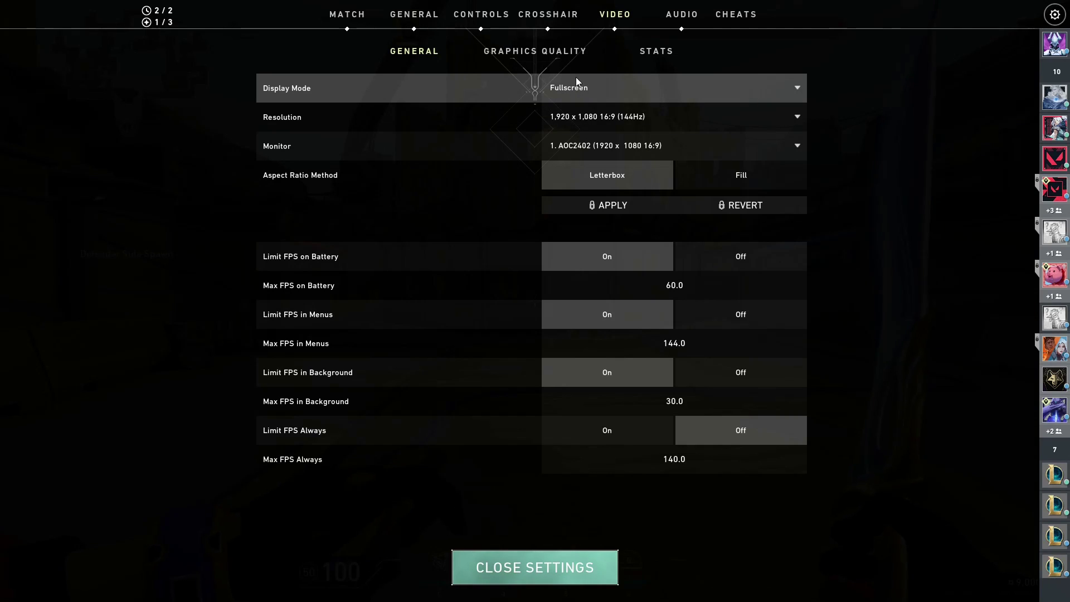
left_click(580, 117)
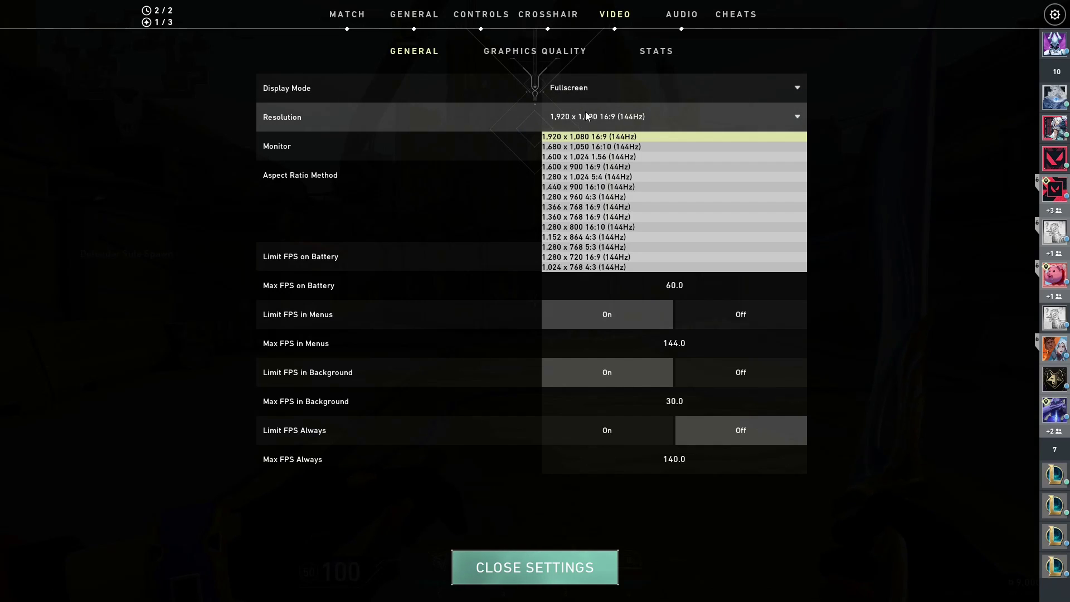
left_click(622, 118)
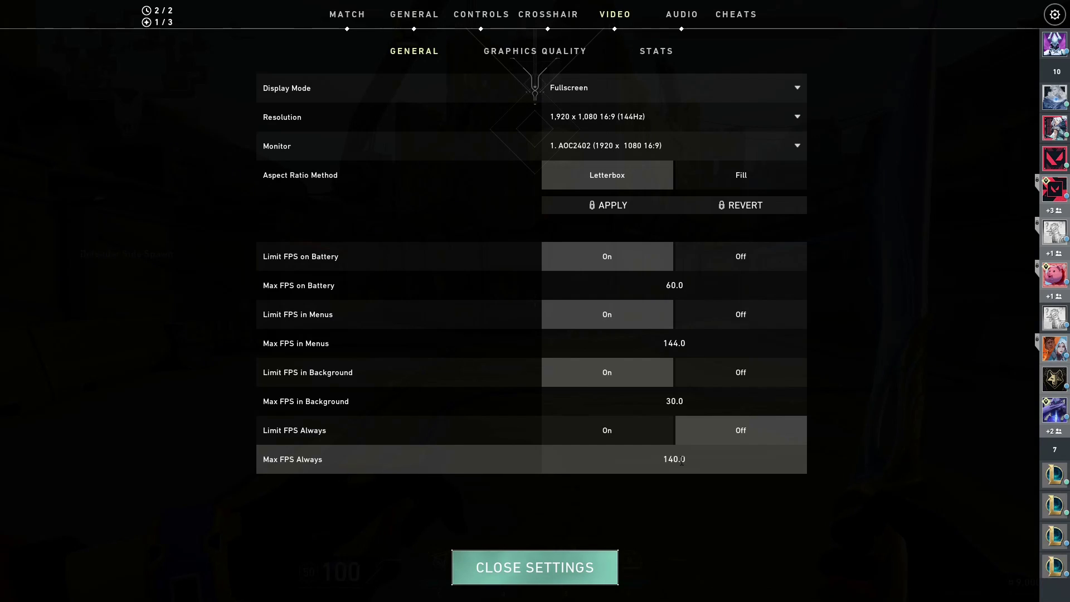
Set Material Quality and Texture Quality to High in the graphics quality settings and close the settings.
left_click(493, 53)
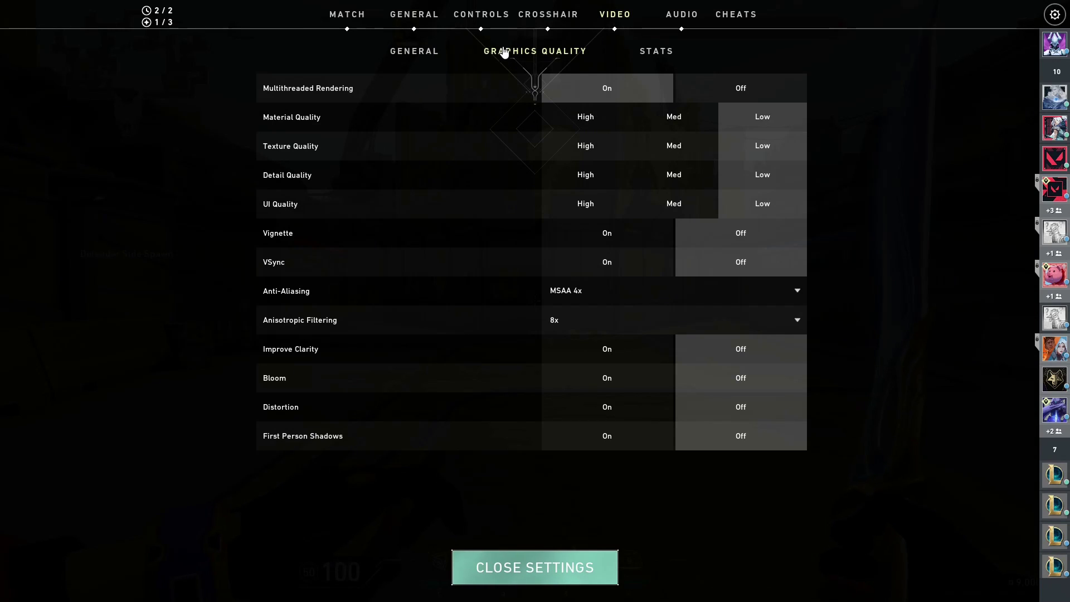
mouse_move(289, 86)
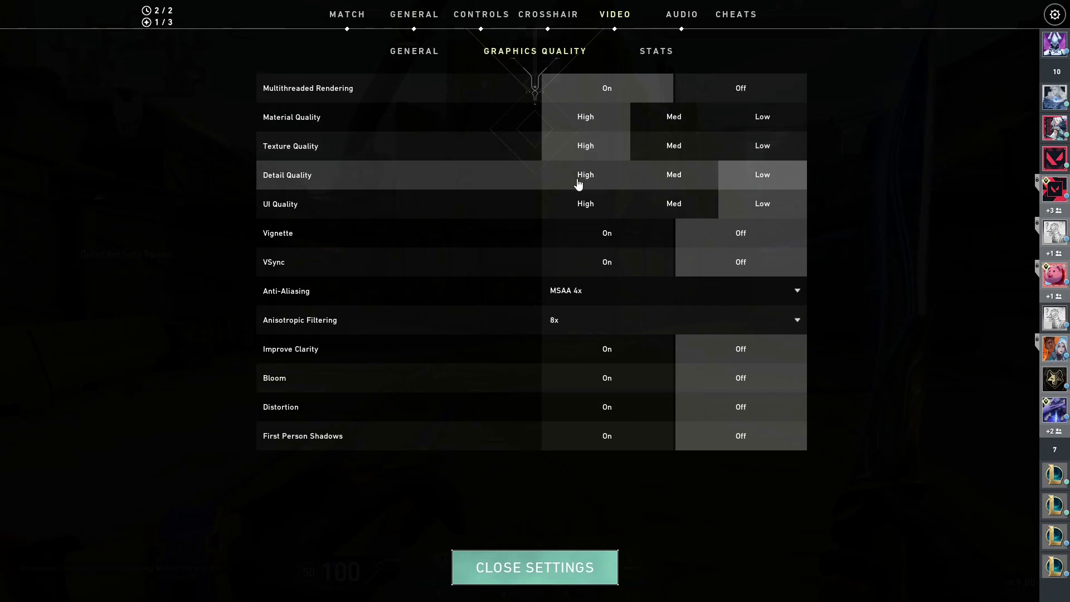
left_click(550, 574)
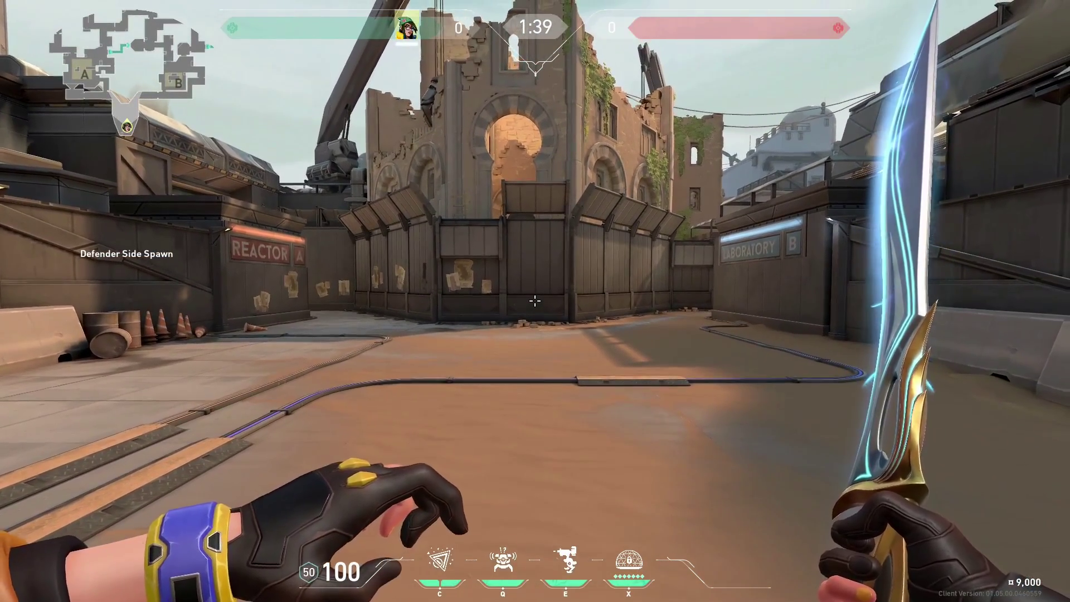
Walk from Defender Side Spawn to the A Tower ledge and examine the scene with the raised graphics quality.
key("w")
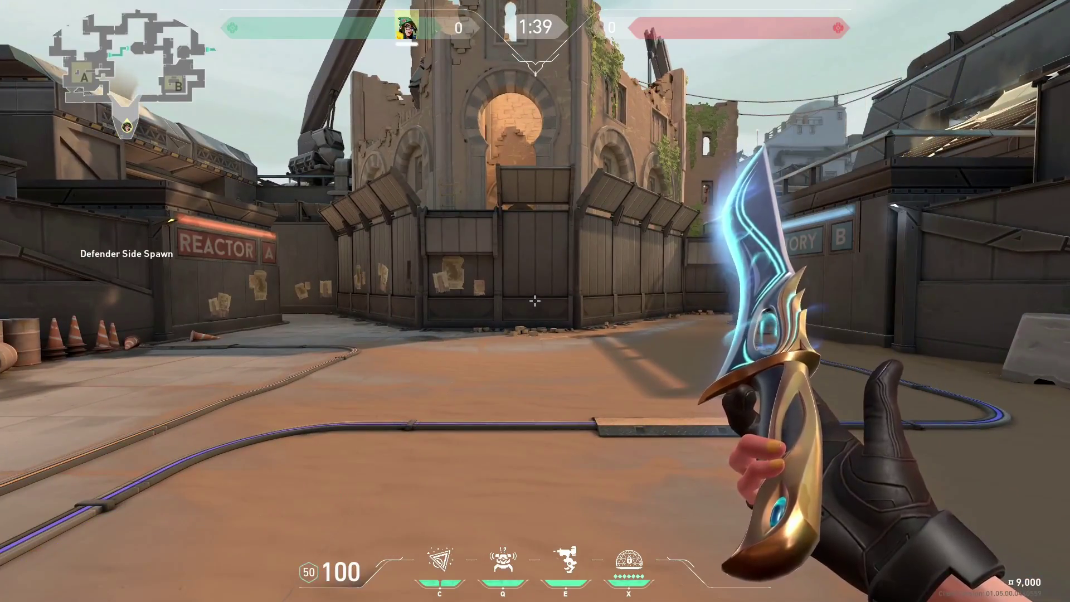
key("y")
key("w")
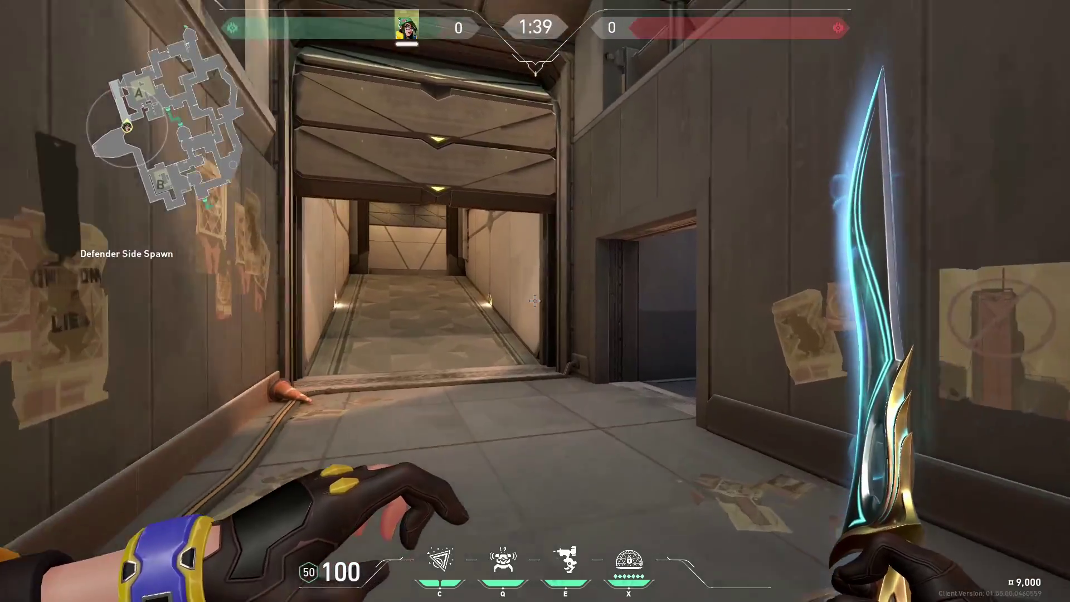
key("w")
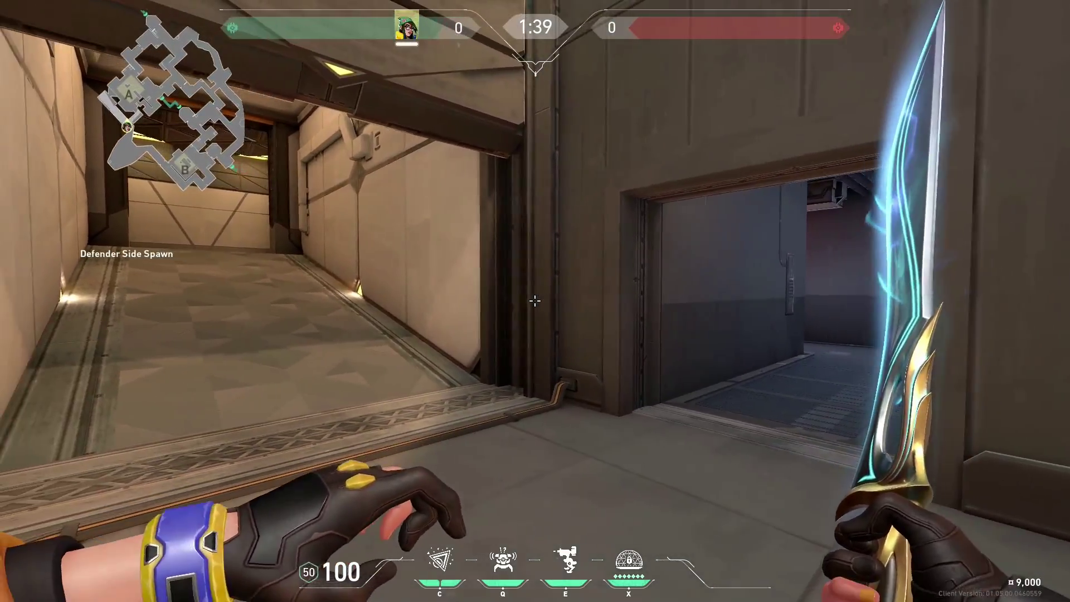
key("w")
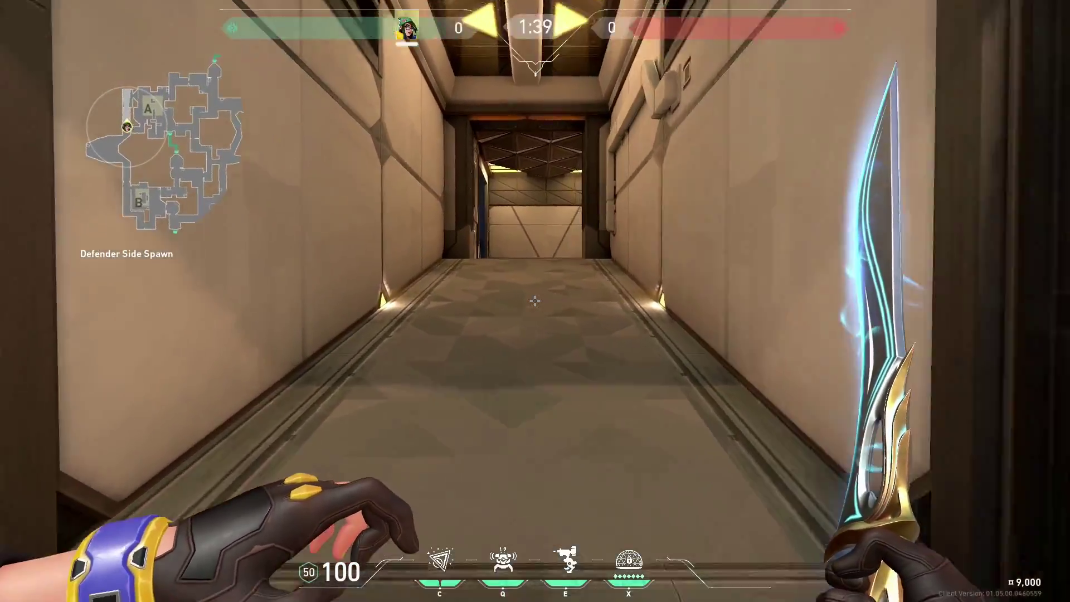
key("w")
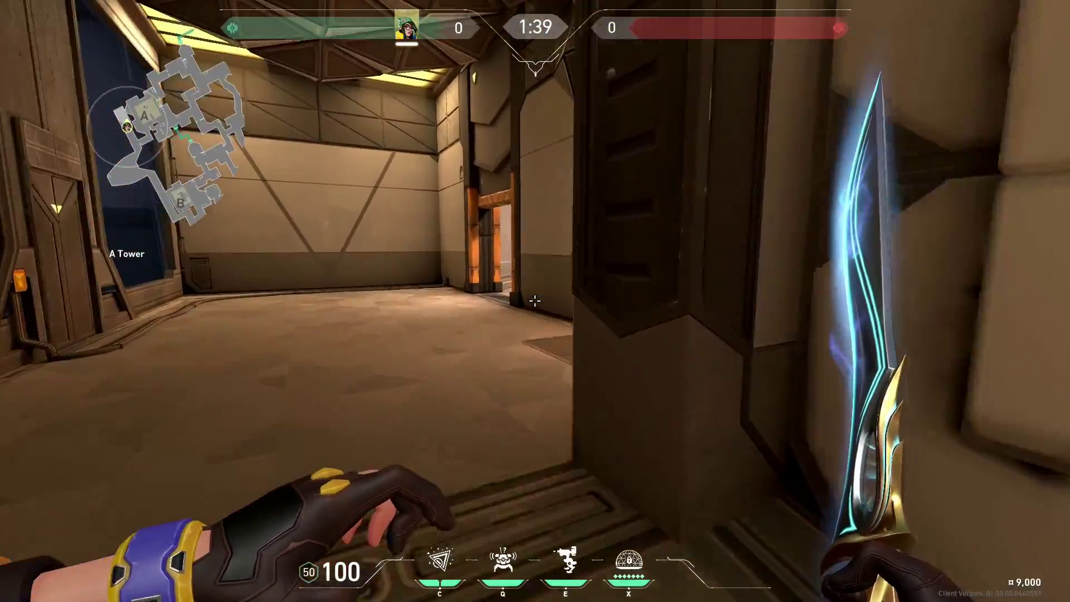
key("w")
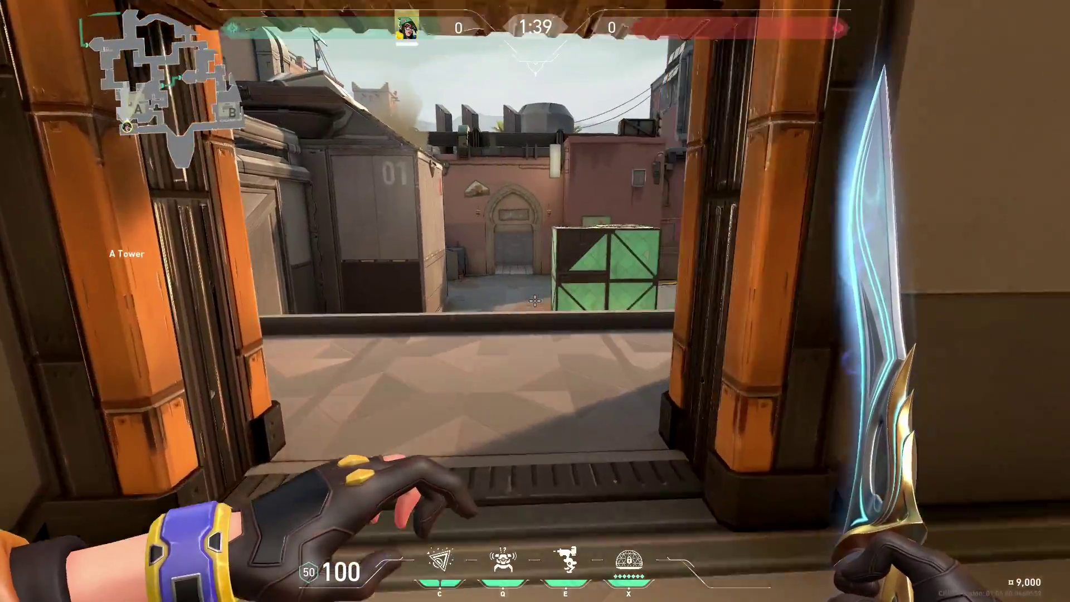
key("w")
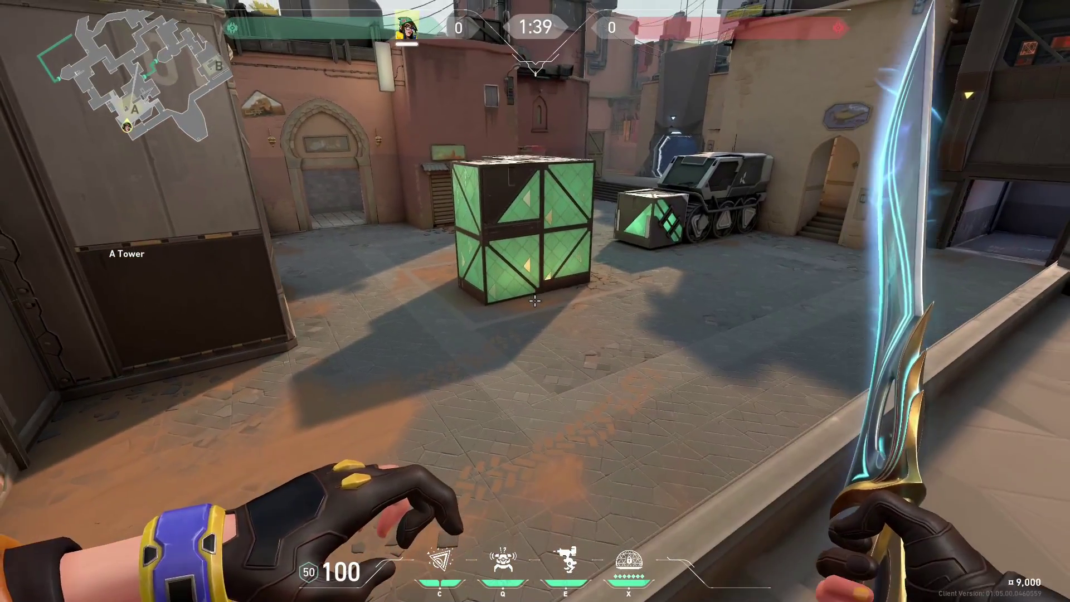
key("s")
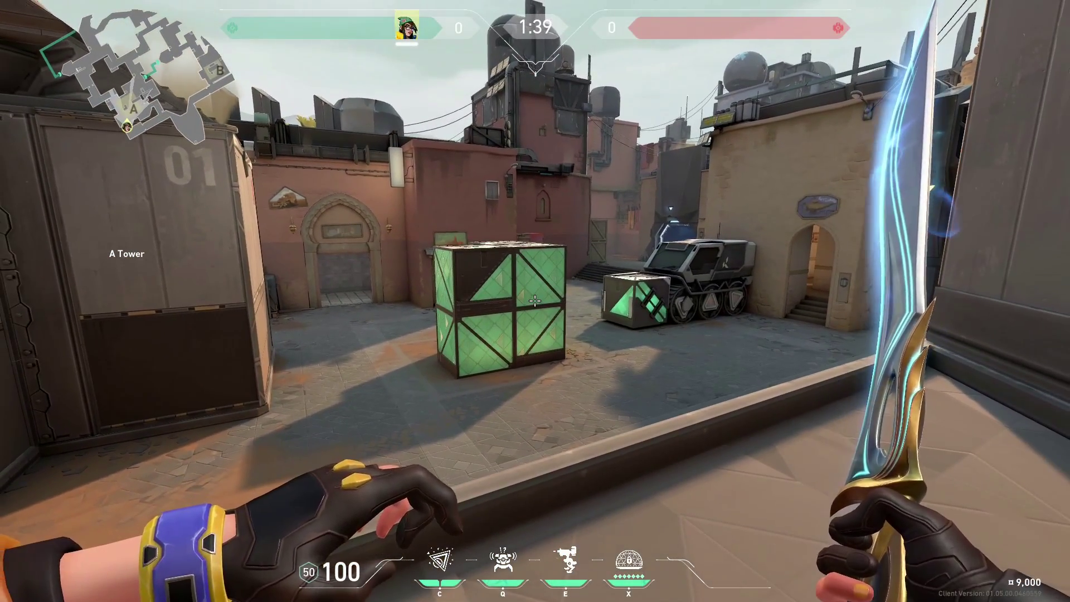
Set Texture Quality to Low in the graphics quality settings and return to the match.
key("Escape")
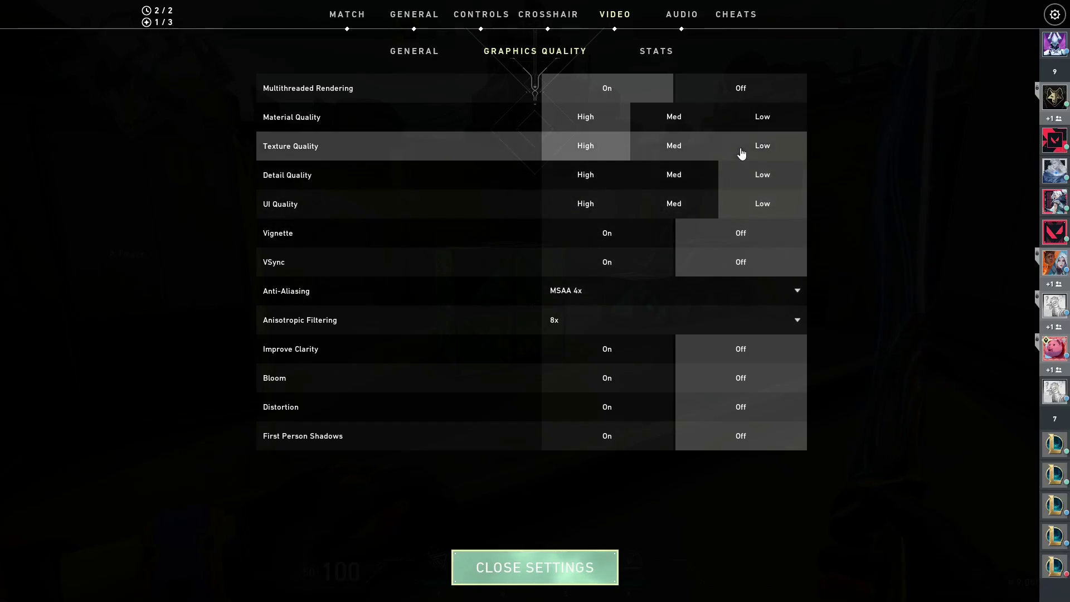
left_click(735, 147)
key("Escape")
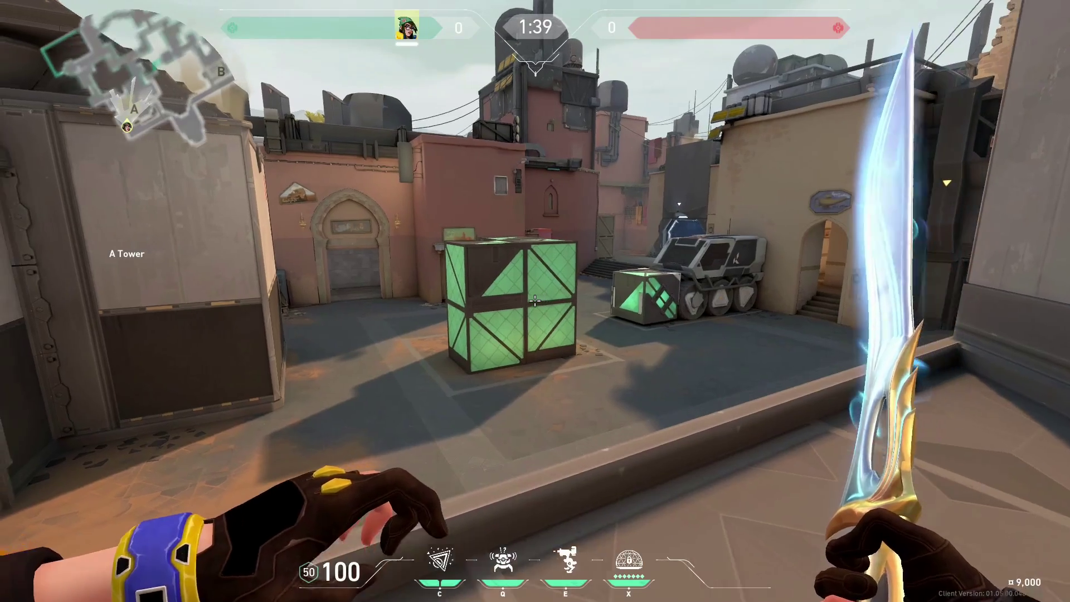
Move around the A Tower ledge and examine how the scene looks with the lowered graphics quality.
key("d")
key("a")
key("d")
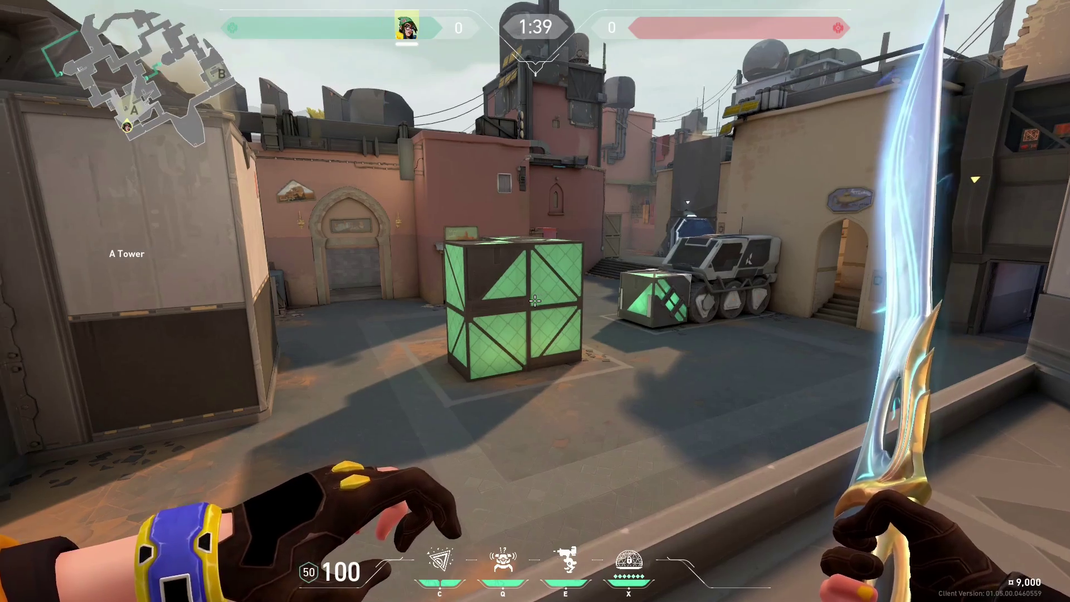
key("a")
key("d")
key("a")
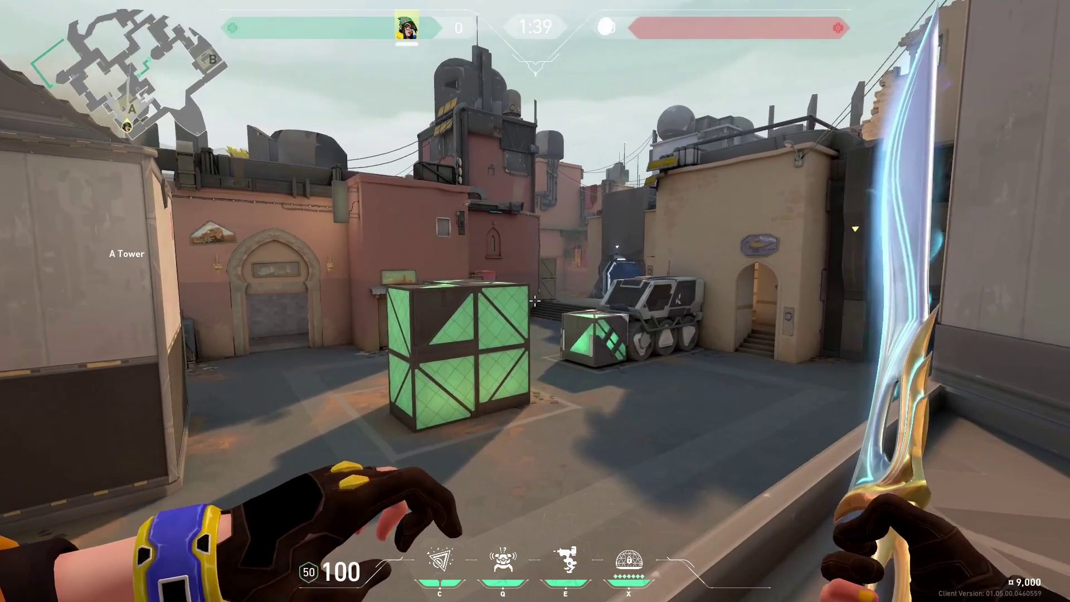
key("d")
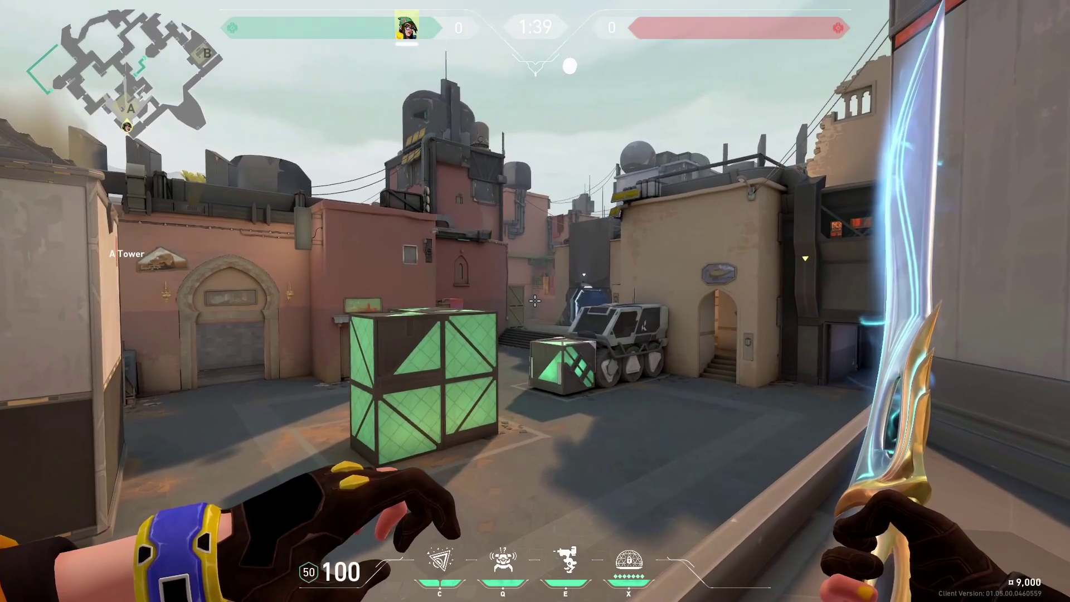
key("a")
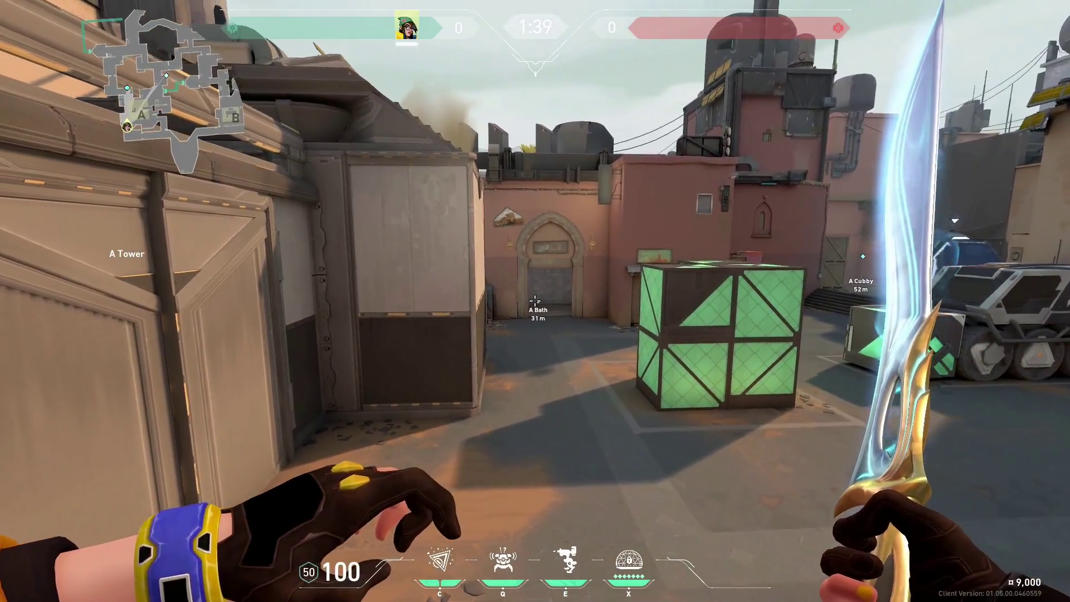
key("w")
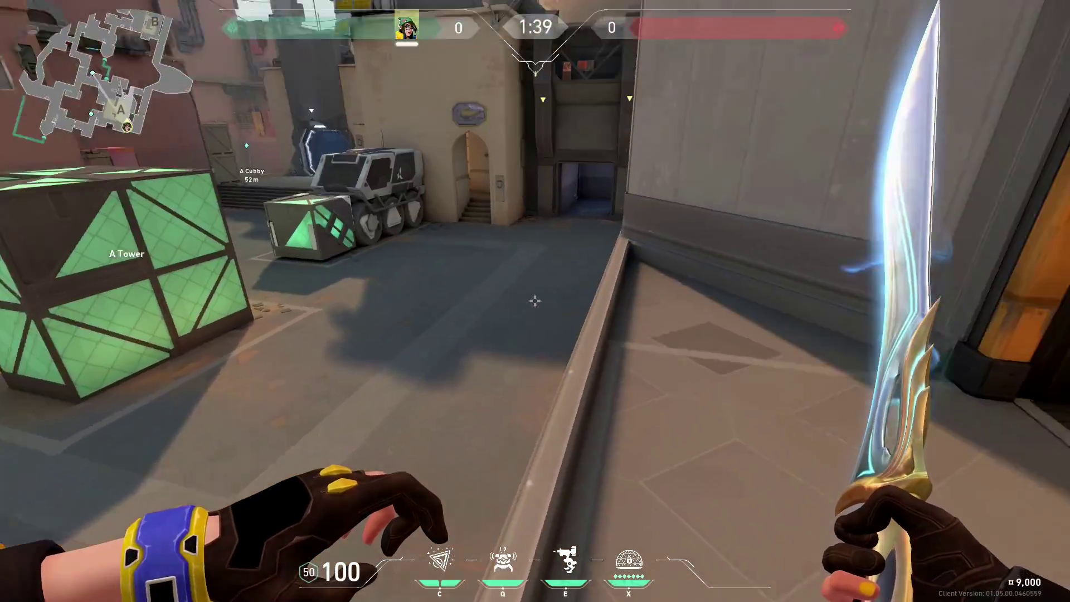
key("s")
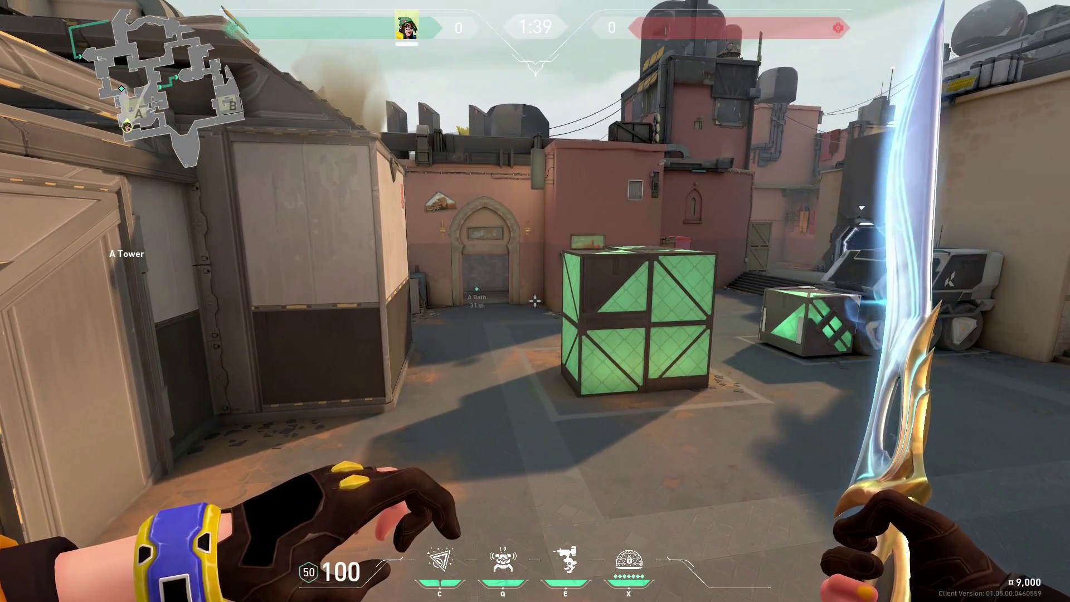
Turn Vignette on in the graphics quality settings to compare the scene in the match, and switch it back off.
key("Escape")
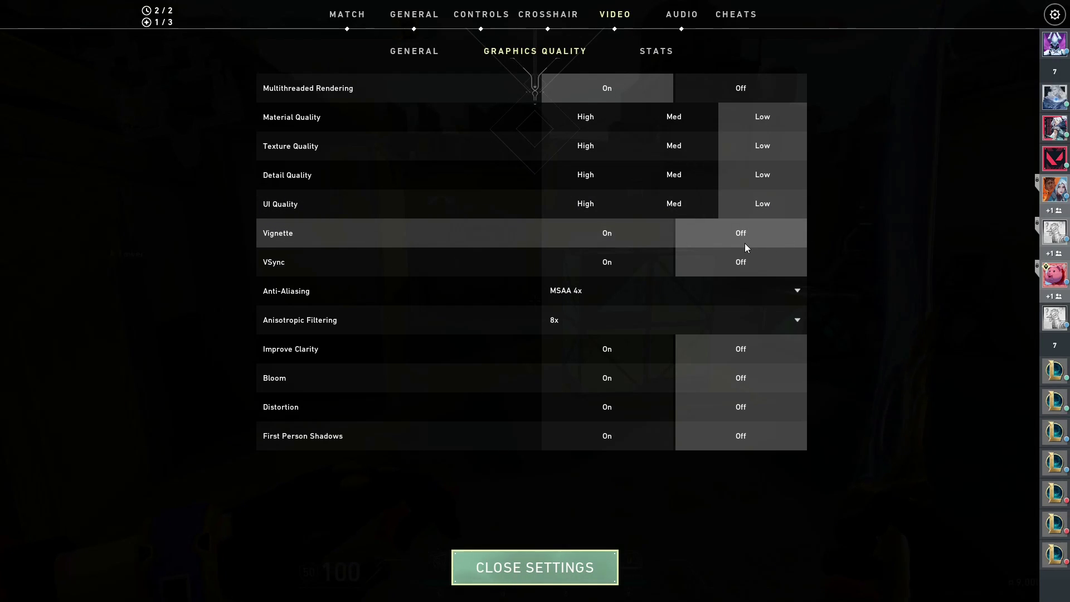
left_click(592, 232)
left_click(535, 568)
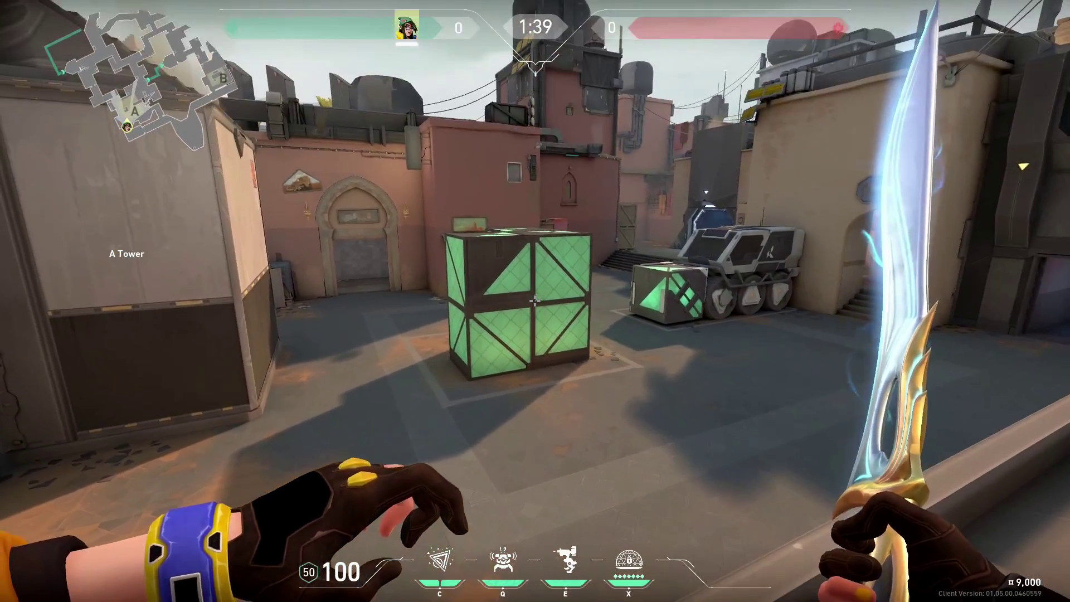
key("Escape")
left_click(719, 233)
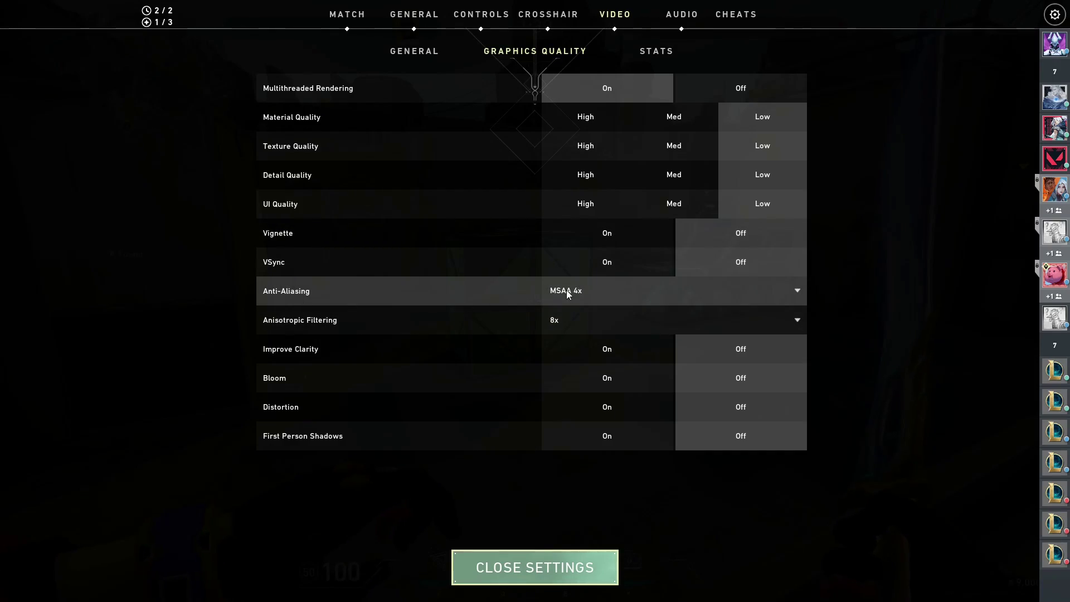
key("Escape")
Walk around the green crates on A Site to examine their edges, and check the Anisotropic Filtering setting.
key("w")
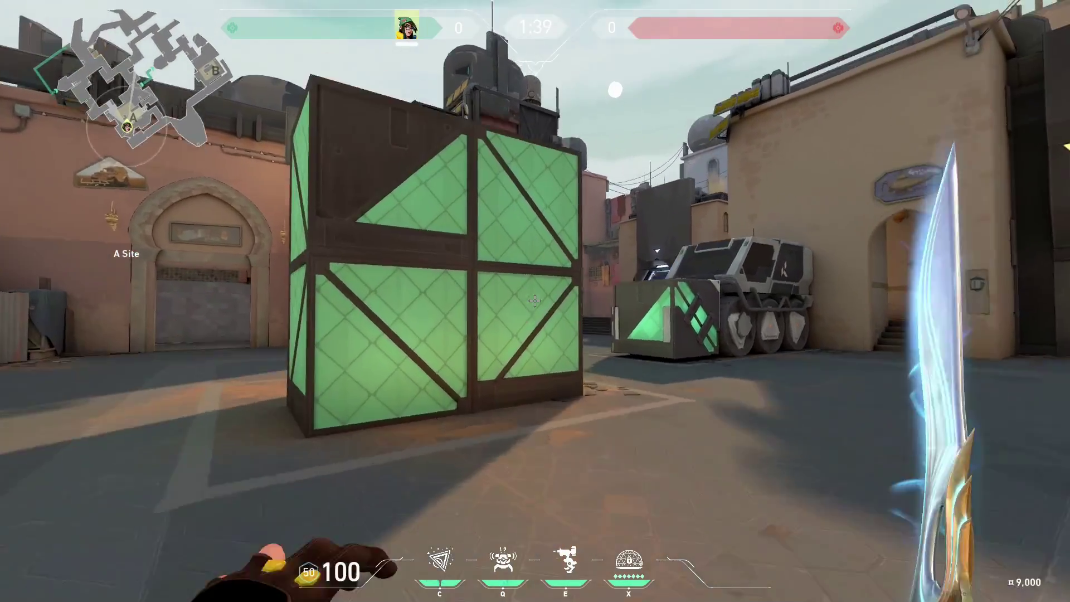
key("Escape")
key("Escape")
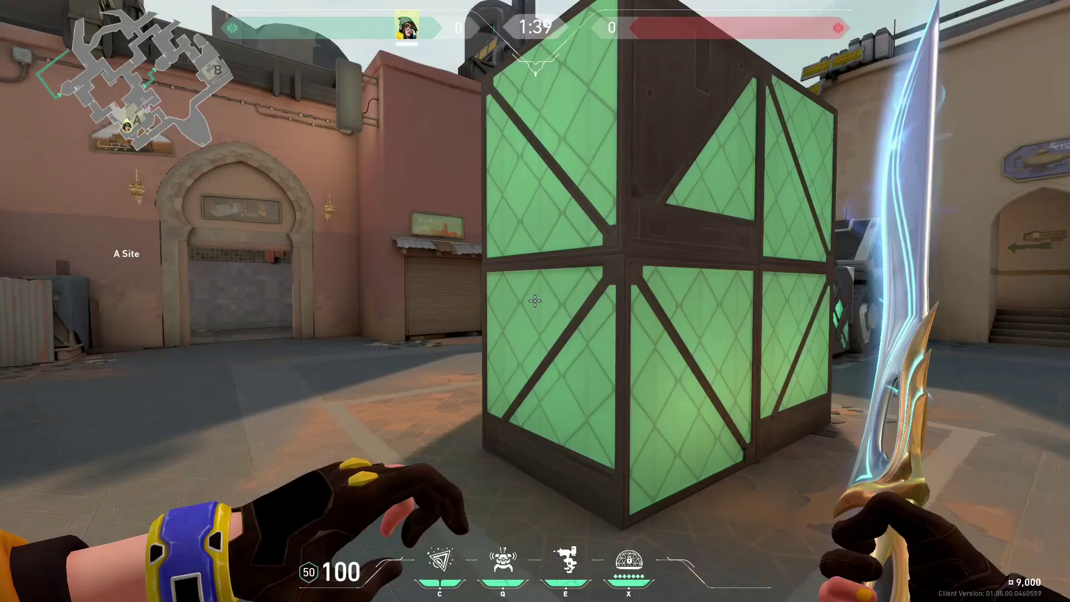
key("a")
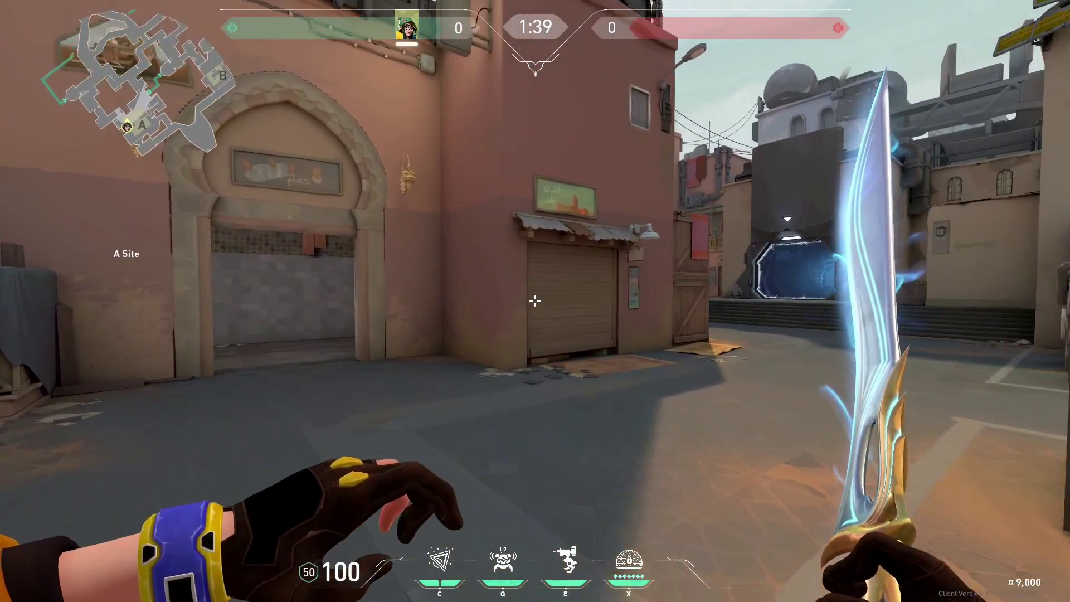
key("Escape")
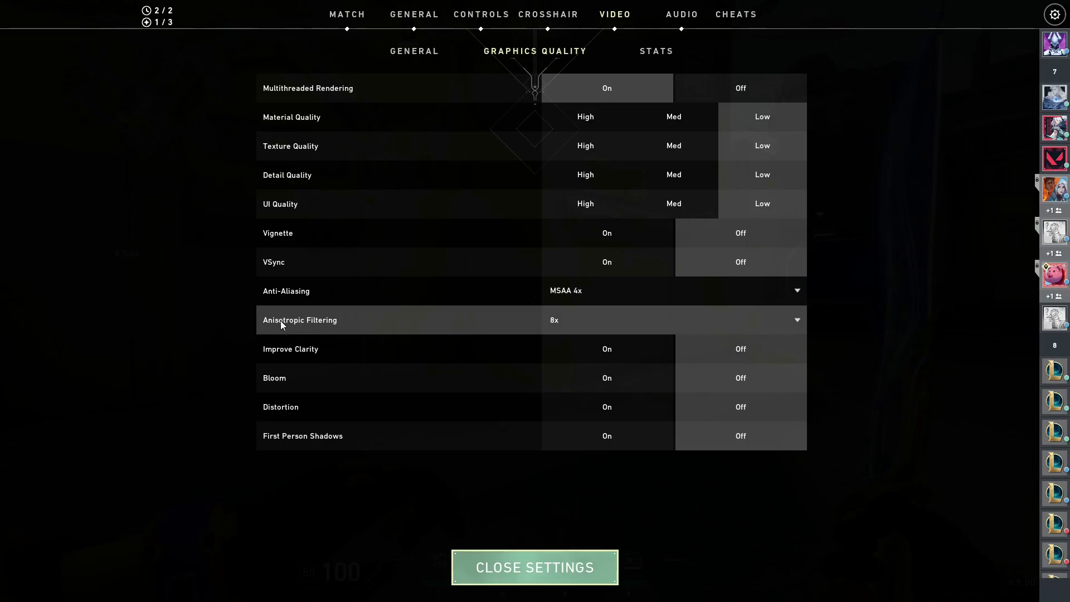
key("Escape")
Walk from A Site up to A Lamps and examine the surfaces along the way.
key("w")
key("w")
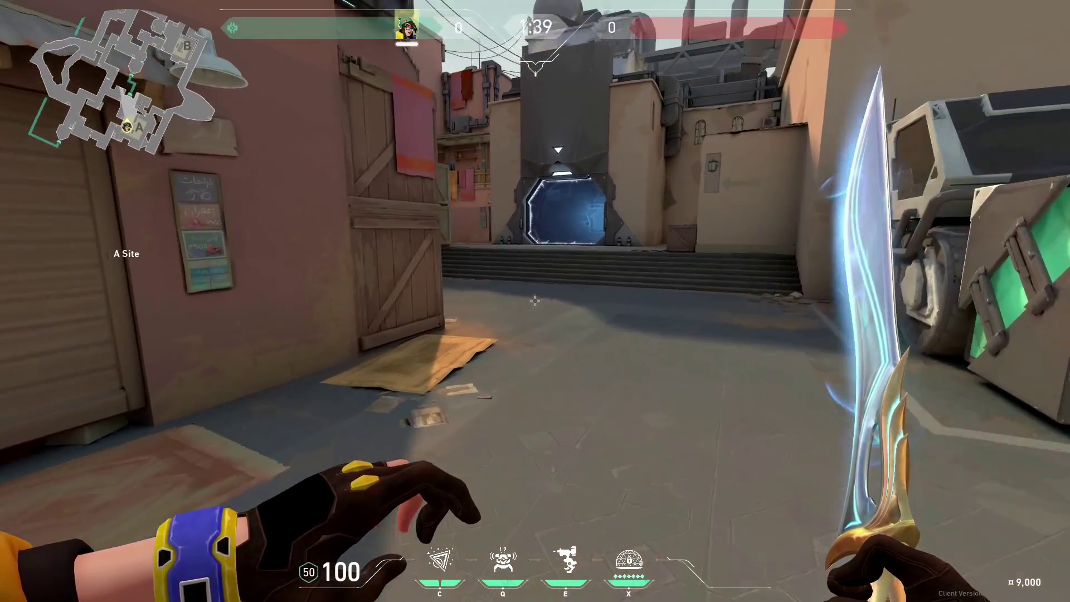
key("w")
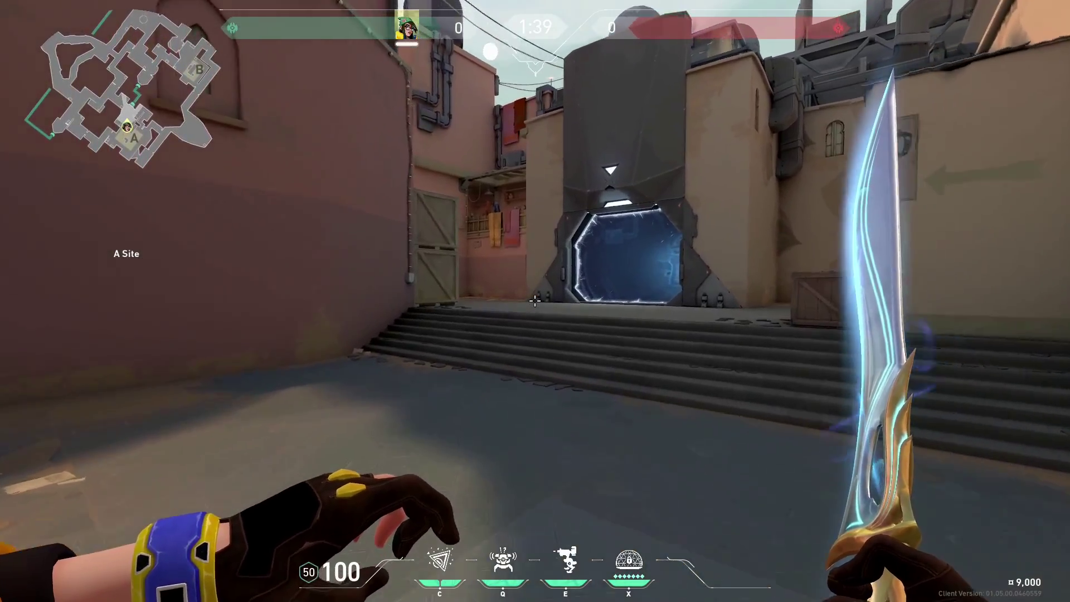
key("w")
key("w")
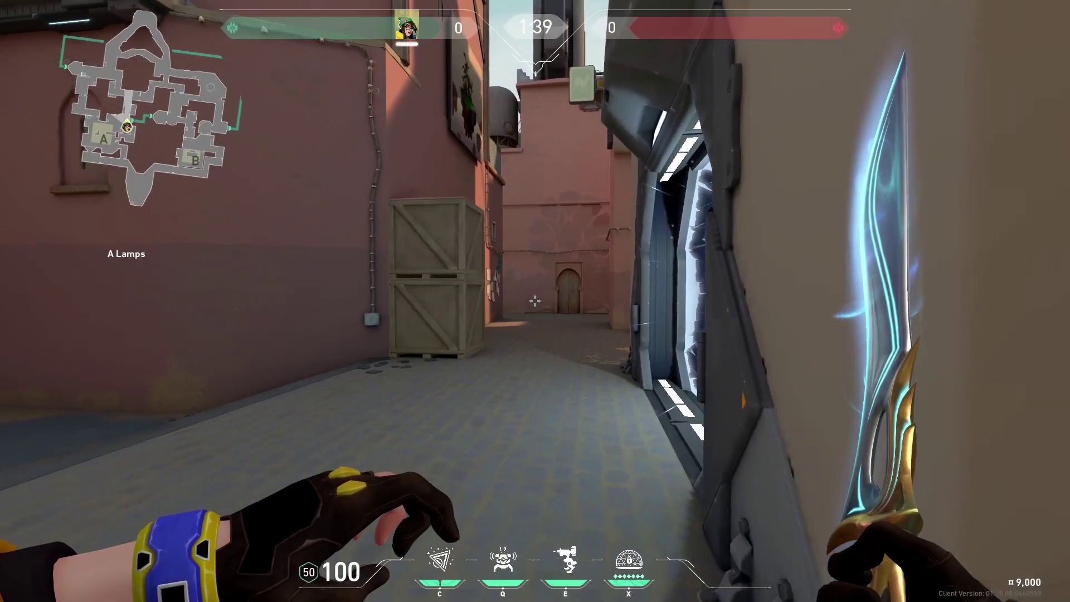
key("Escape")
key("Escape")
Walk back from A Lamps to the green crates on A Site and examine the surroundings.
key("w")
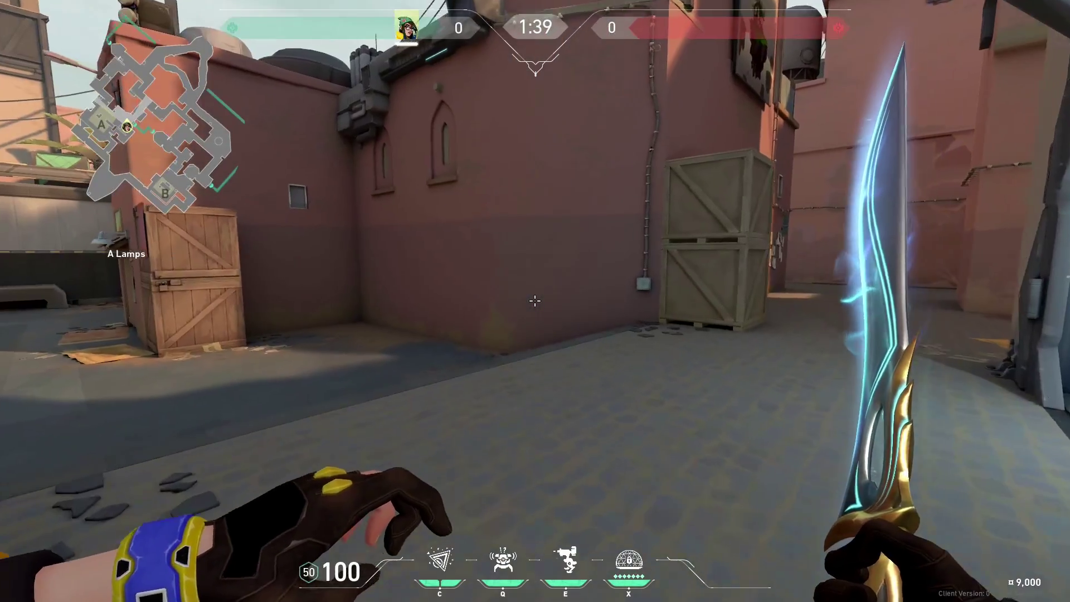
key("w")
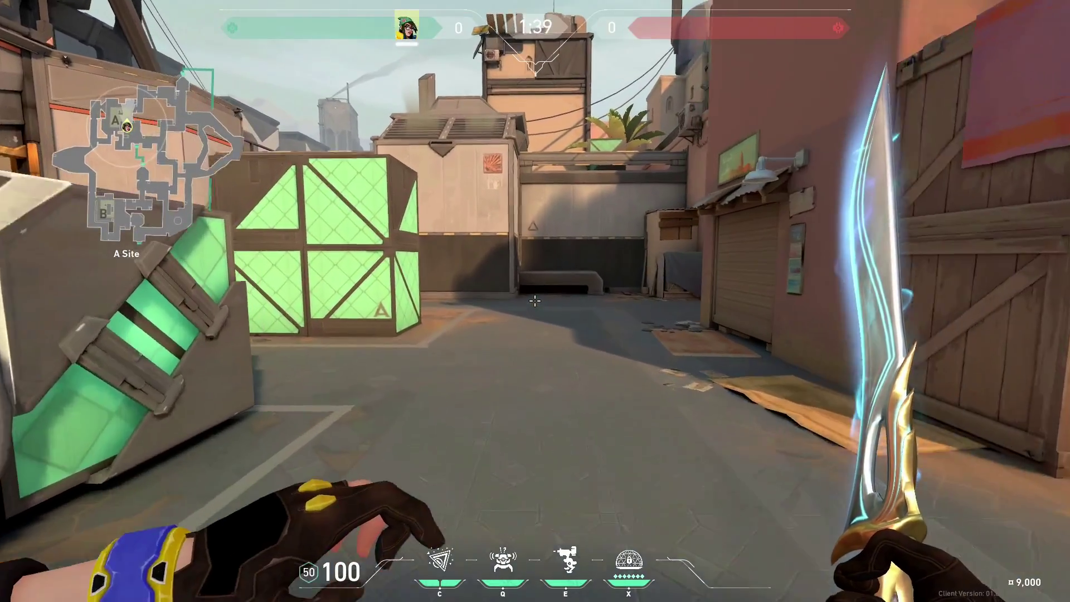
key("s")
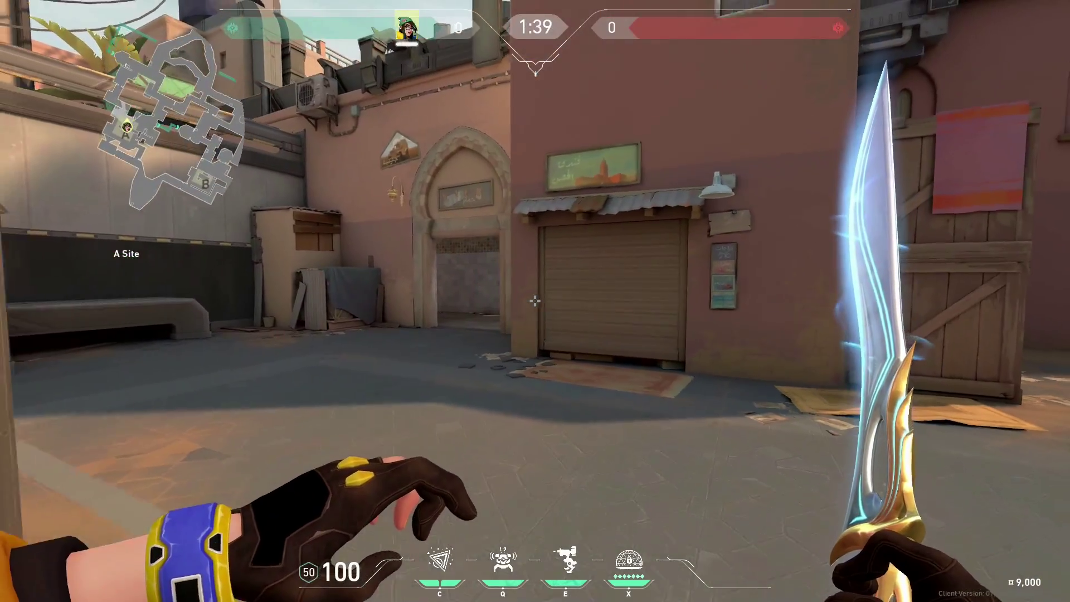
key("w")
key("s")
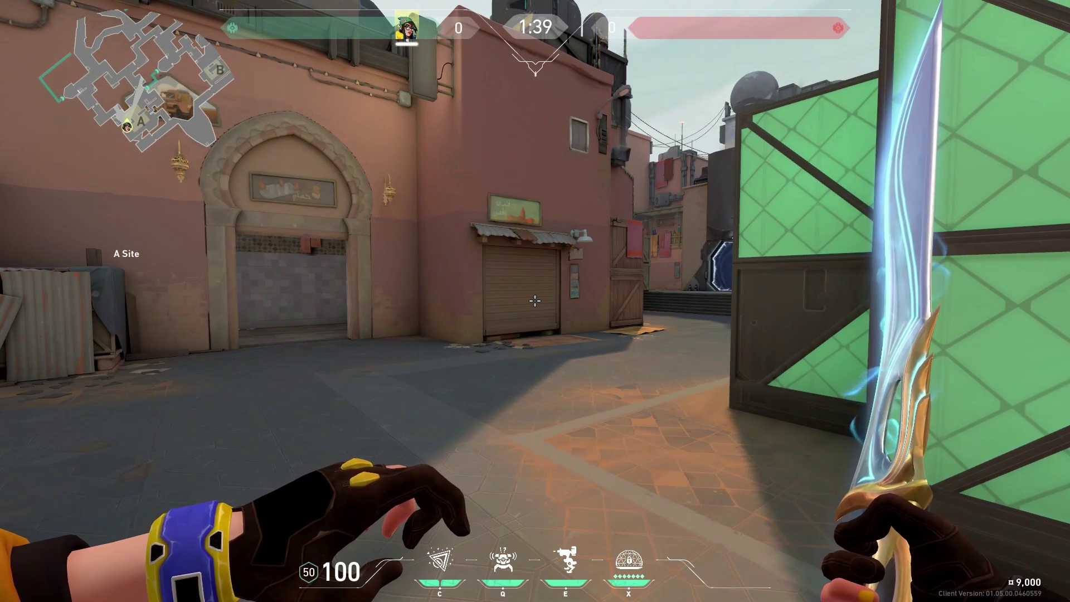
Review the Bloom, Distortion and First Person Shadows options in the graphics quality settings, and return to the match.
key("Escape")
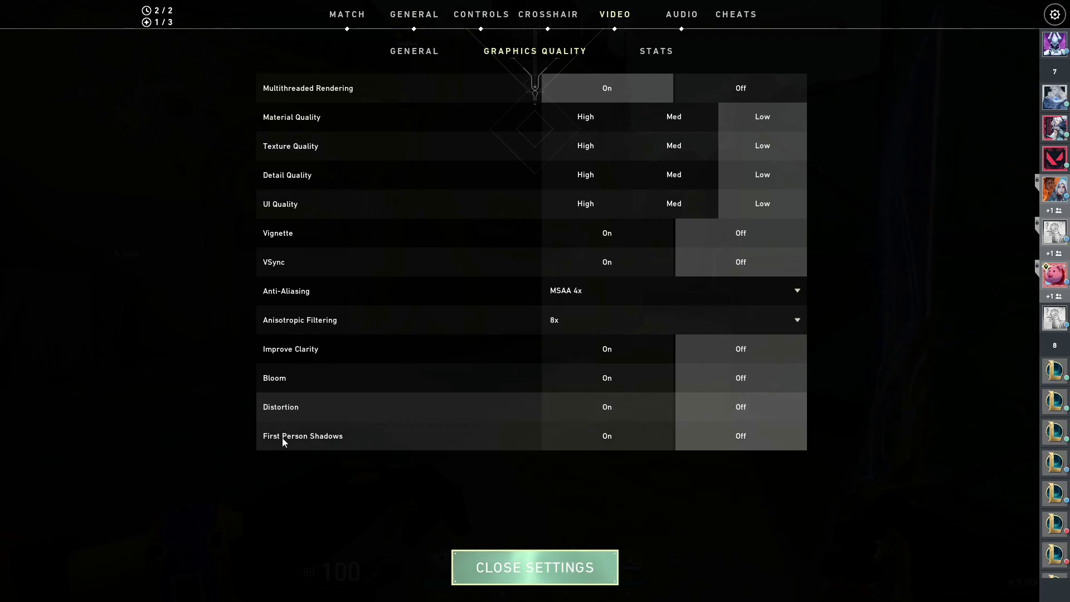
key("Escape")
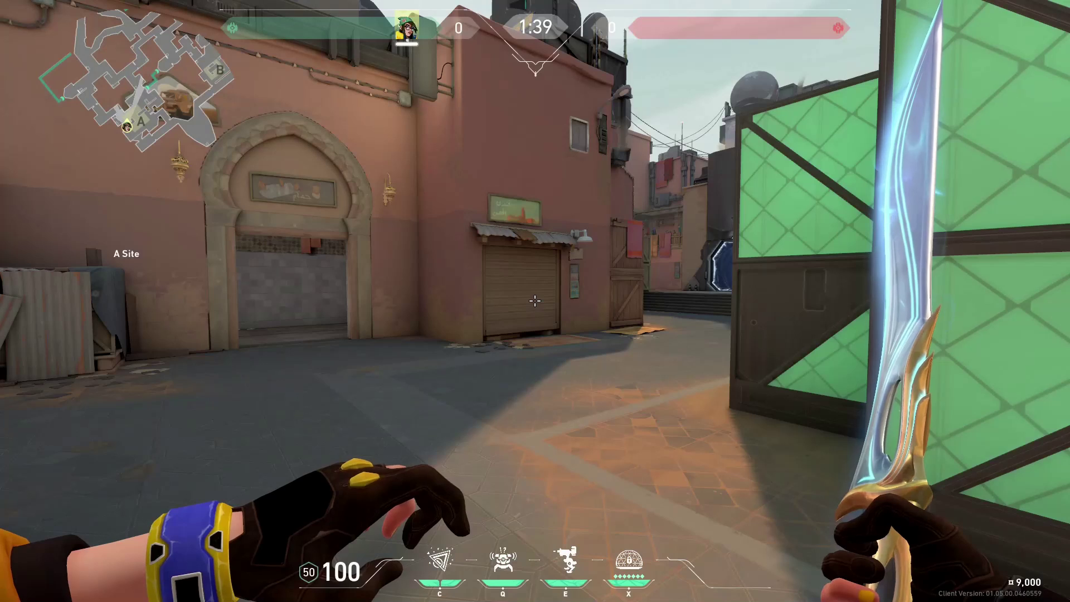
key("Escape")
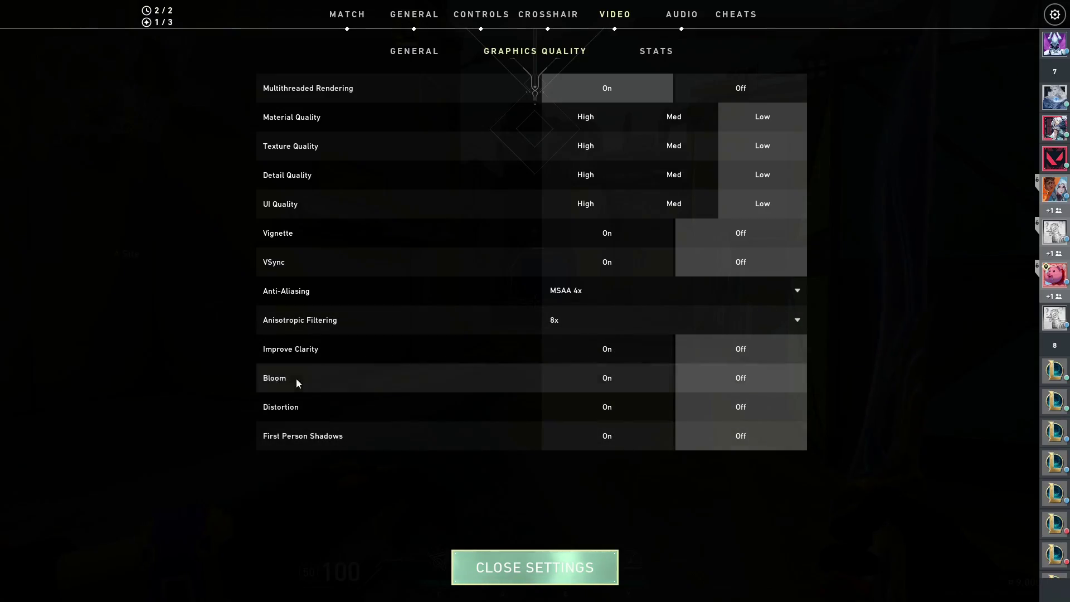
key("Escape")
Equip the primary weapon and examine the scene on A Site with it in hand.
key("1")
key("Escape")
key("Escape")
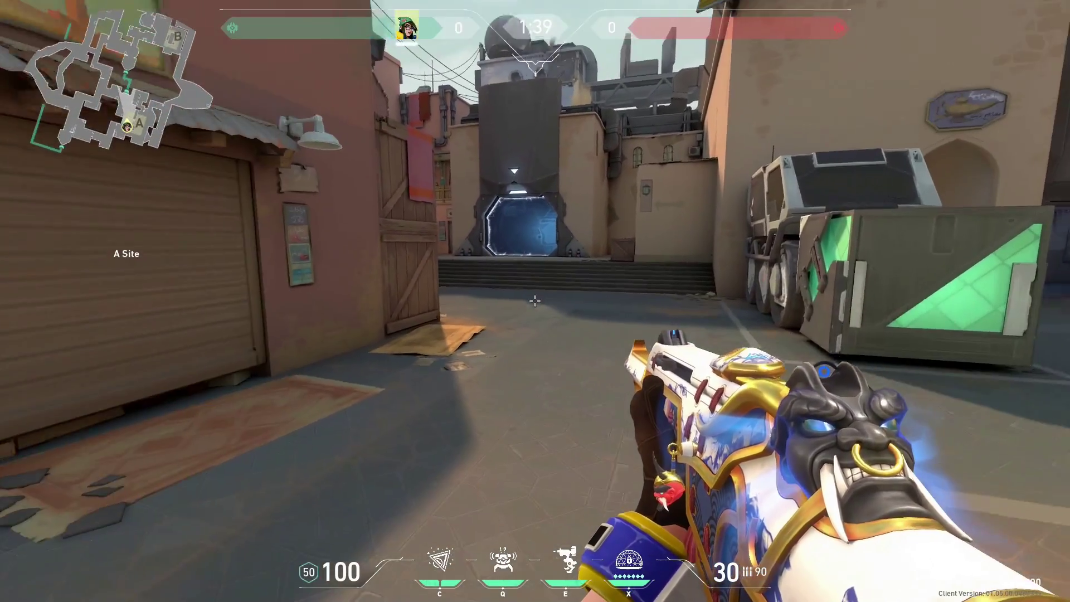
key("Escape")
key("Escape")
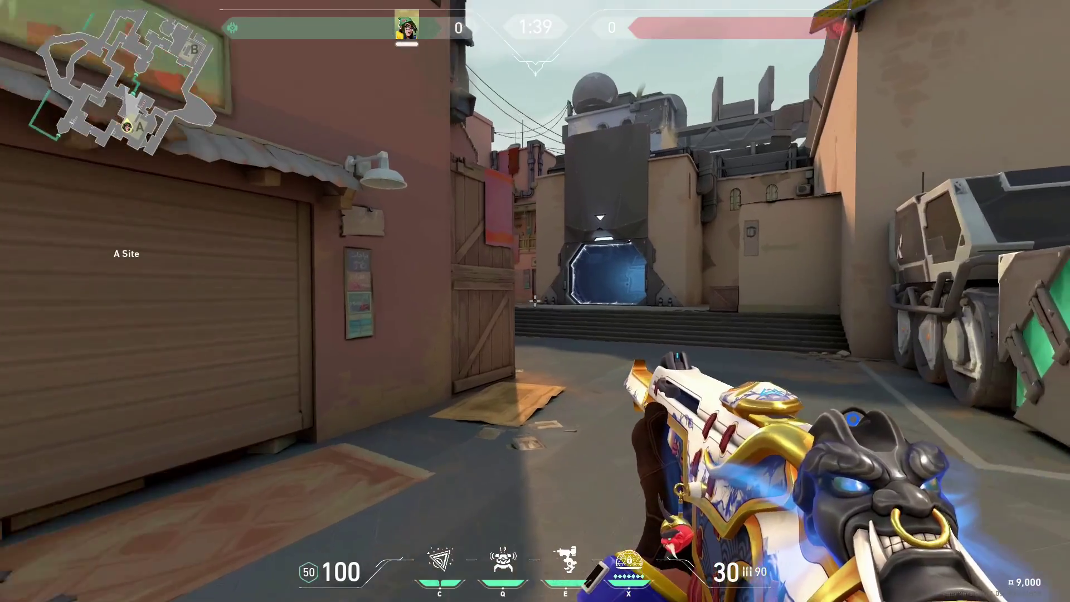
Review the video Stats options and the display mode, resolution and FPS limit settings.
key("Escape")
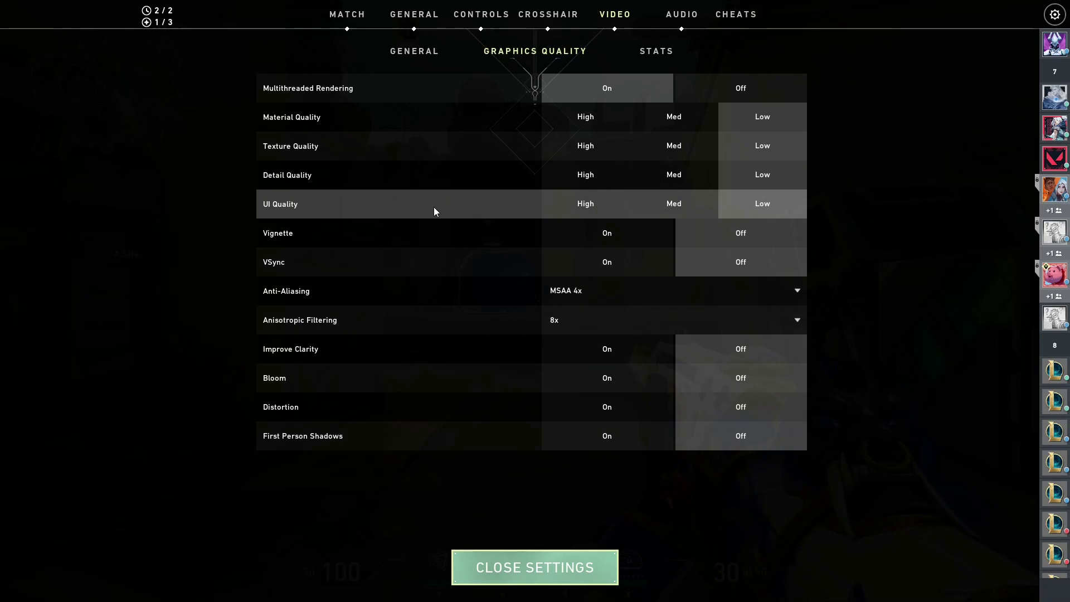
left_click(658, 51)
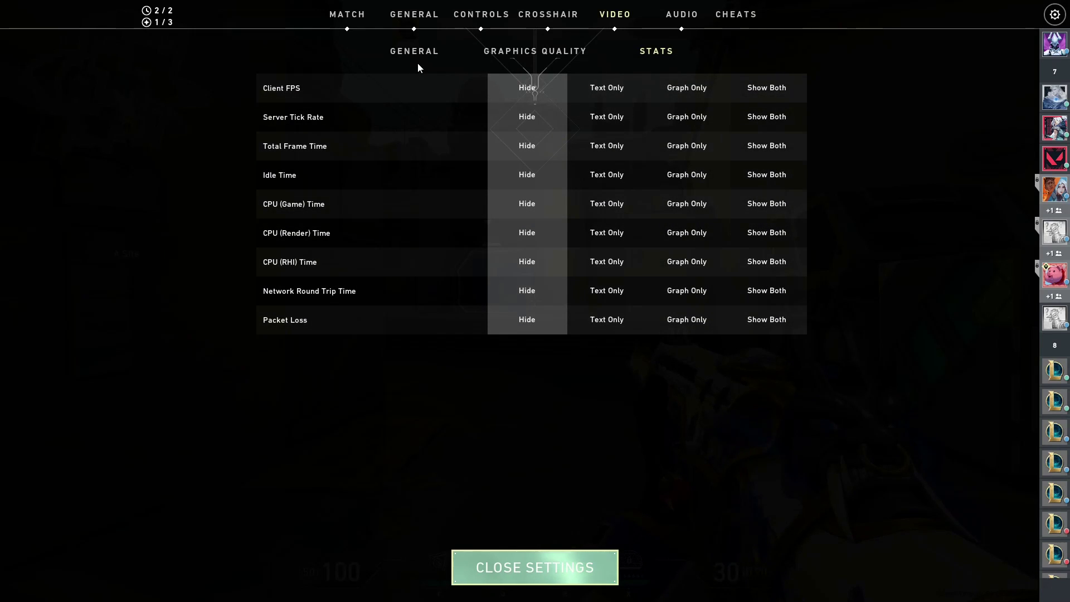
left_click(416, 60)
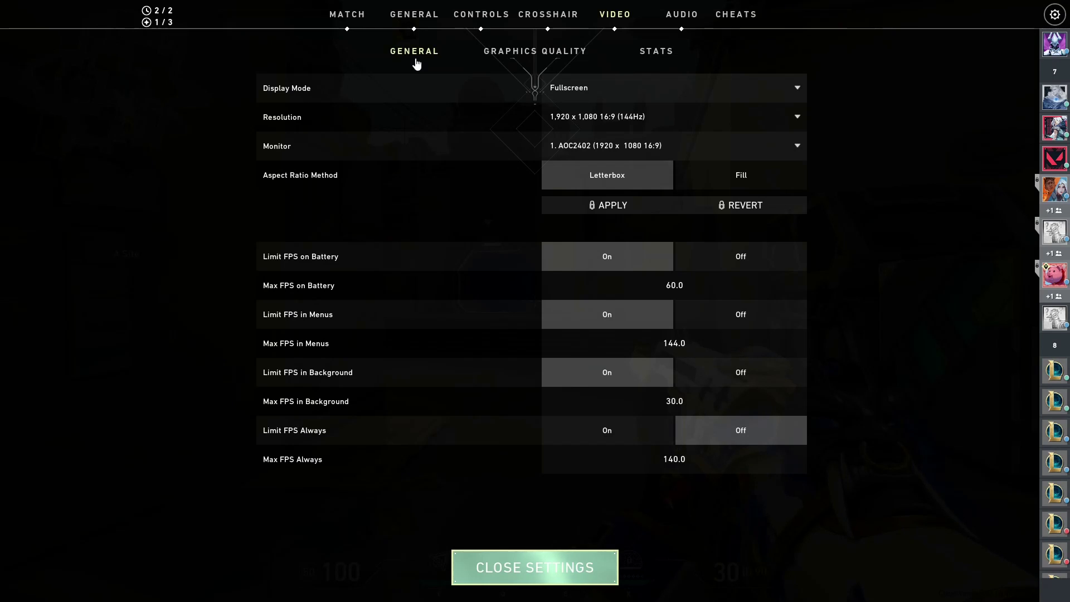
Review the game's general settings down to Instability Indicators and Network Buffering, and close the settings.
left_click(422, 16)
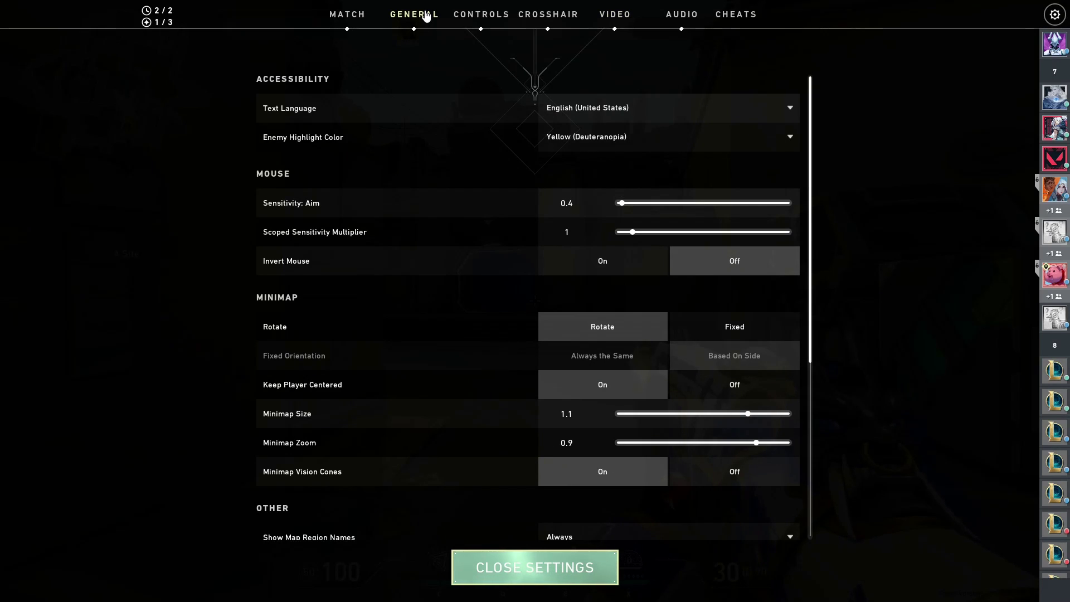
left_click_drag(815, 195, 836, 386)
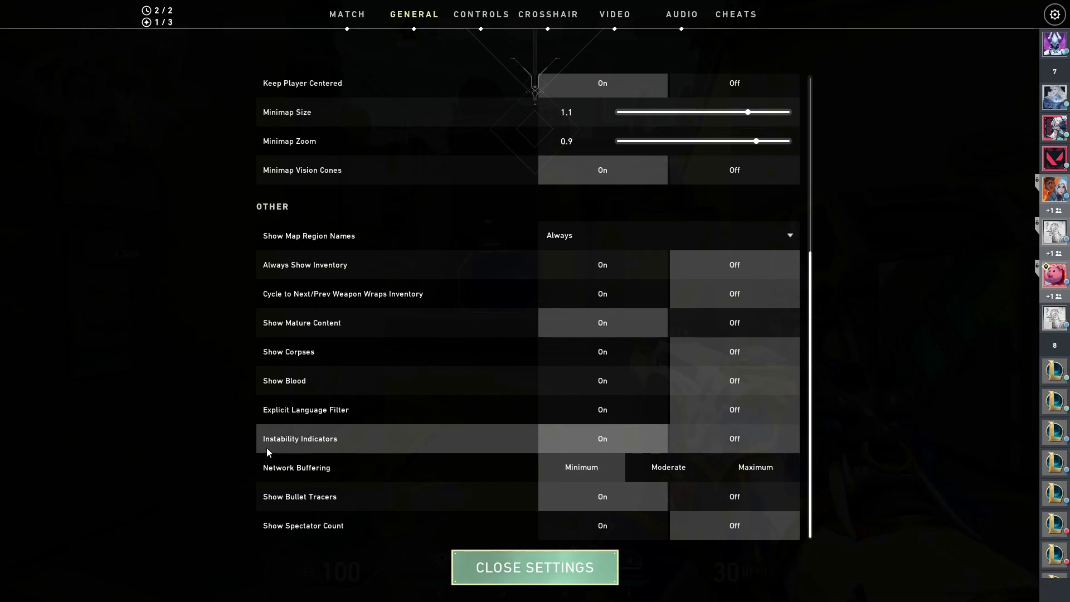
left_click(495, 574)
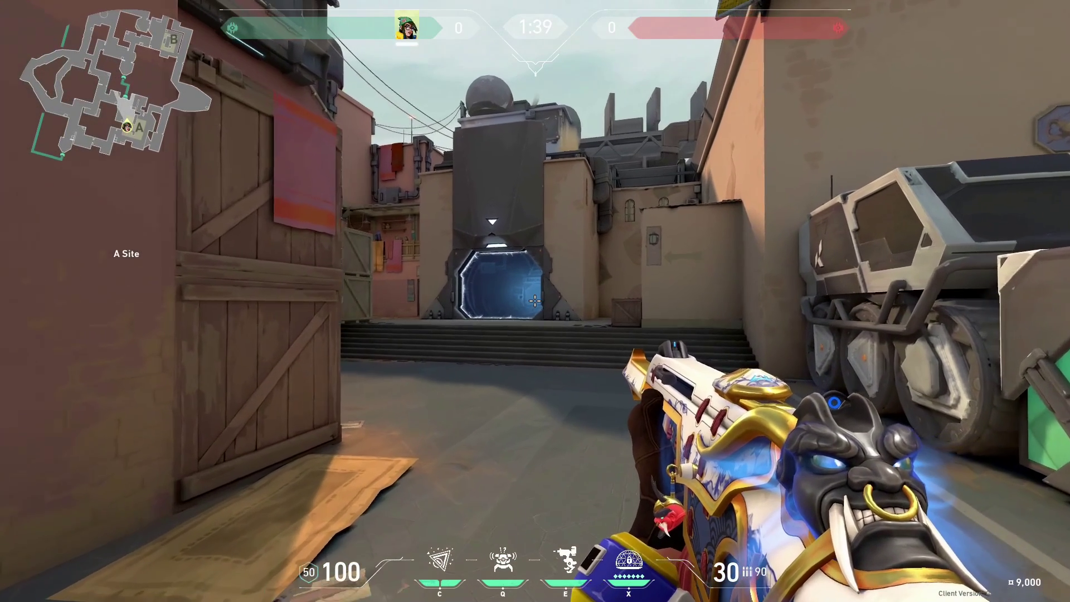
Walk from A Site up the stairs to A Short and examine the area.
key("w")
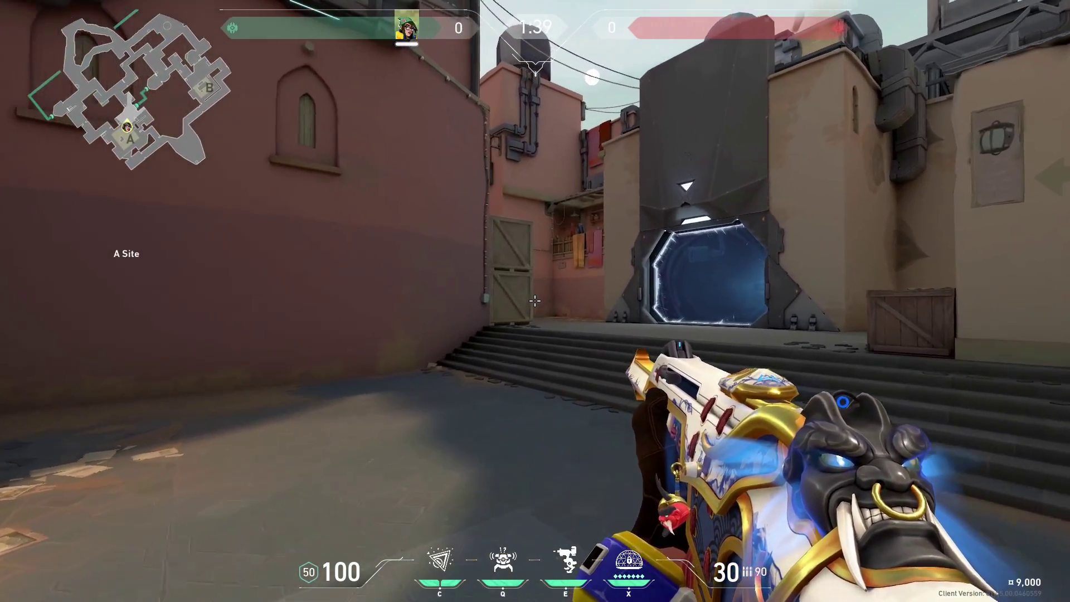
key("w")
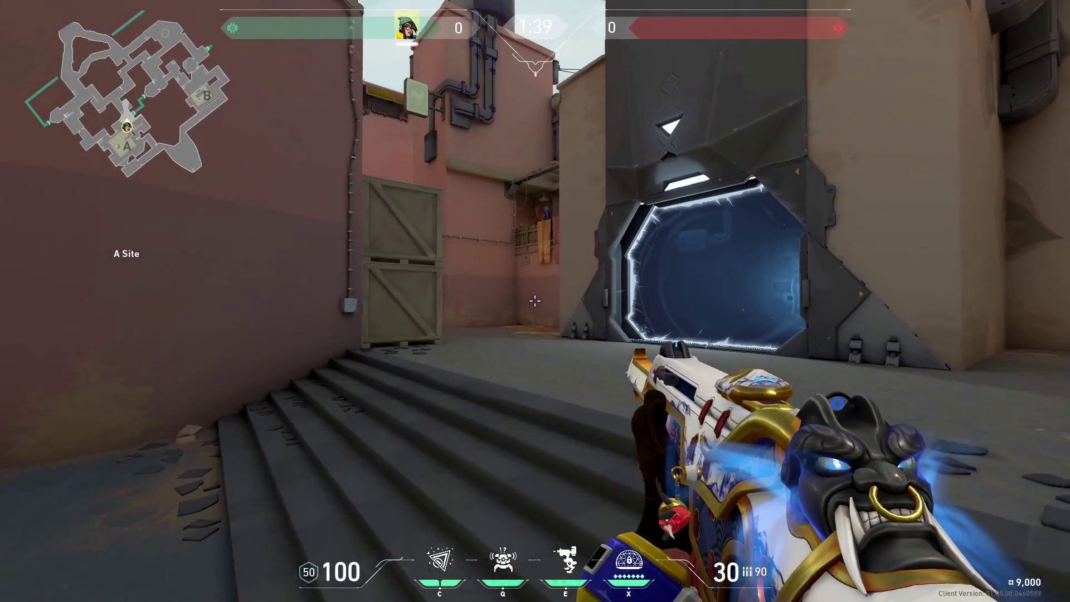
key("w")
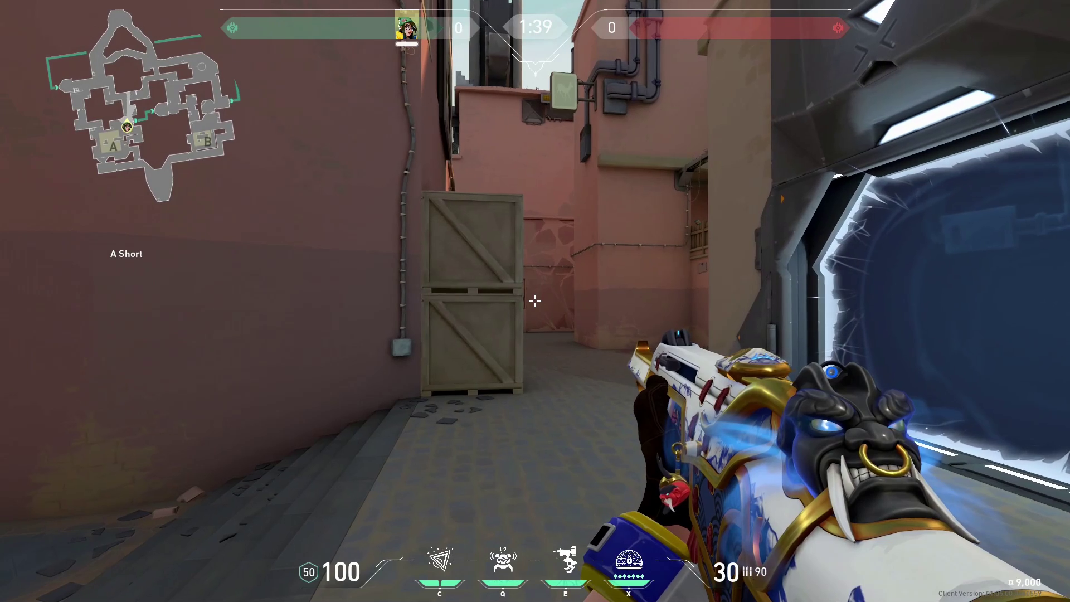
Review the Enemy Highlight Color option in the general accessibility settings and return to the match.
key("Escape")
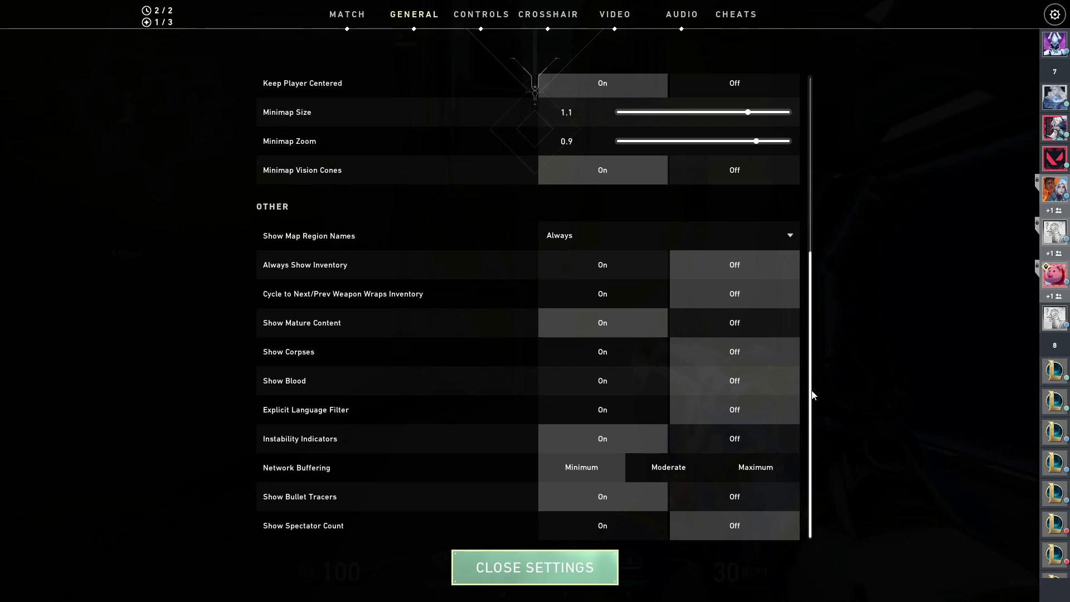
scroll(813, 395, "up", 5)
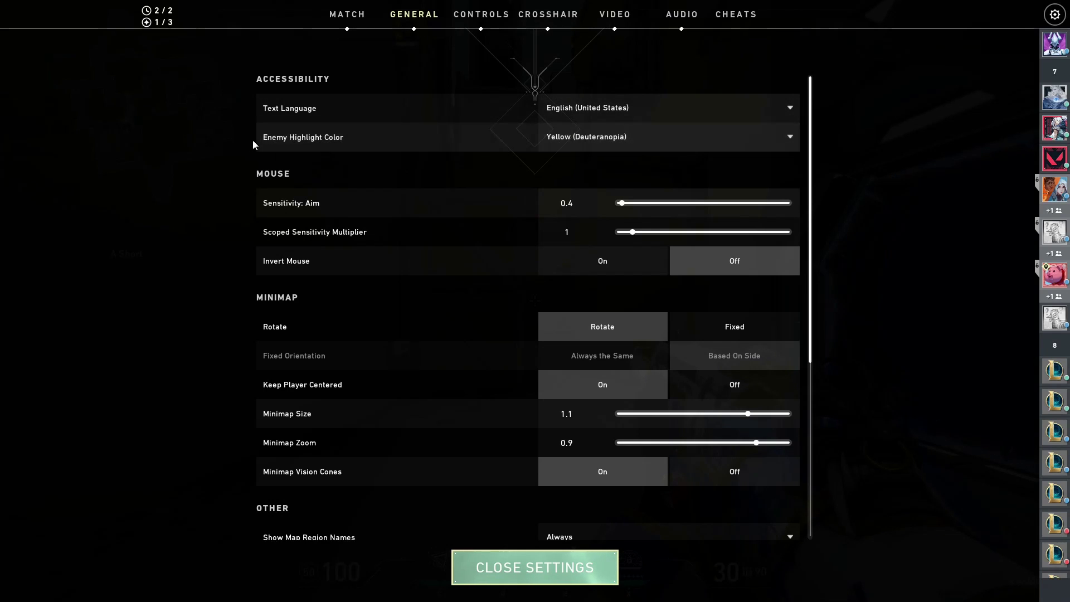
key("Escape")
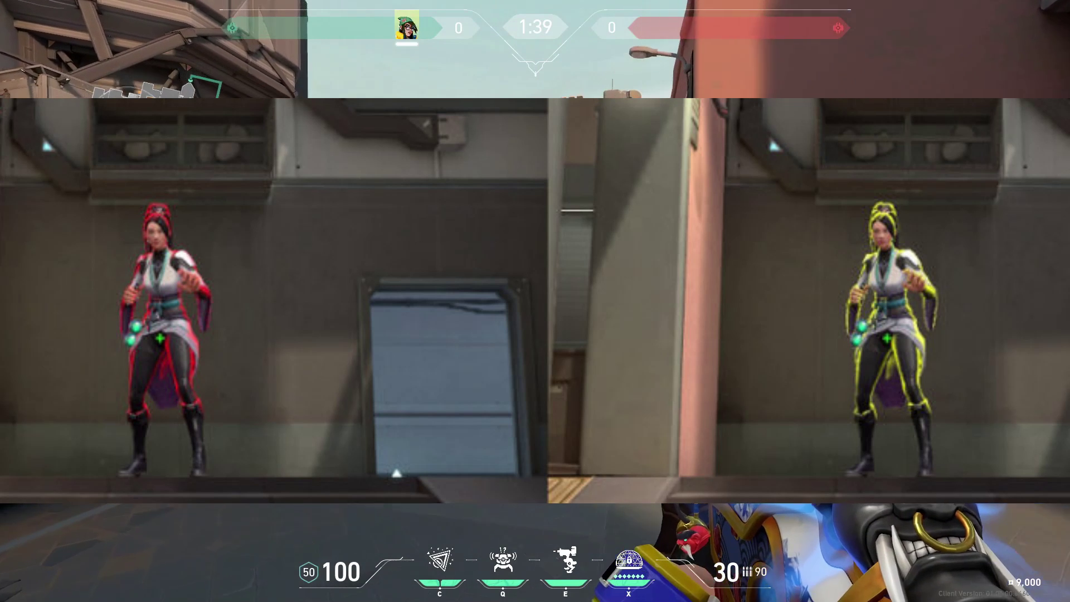
Set Enemy Highlight Color to Yellow (Deuteranopia) and resume walking around A Site in the match.
key("Escape")
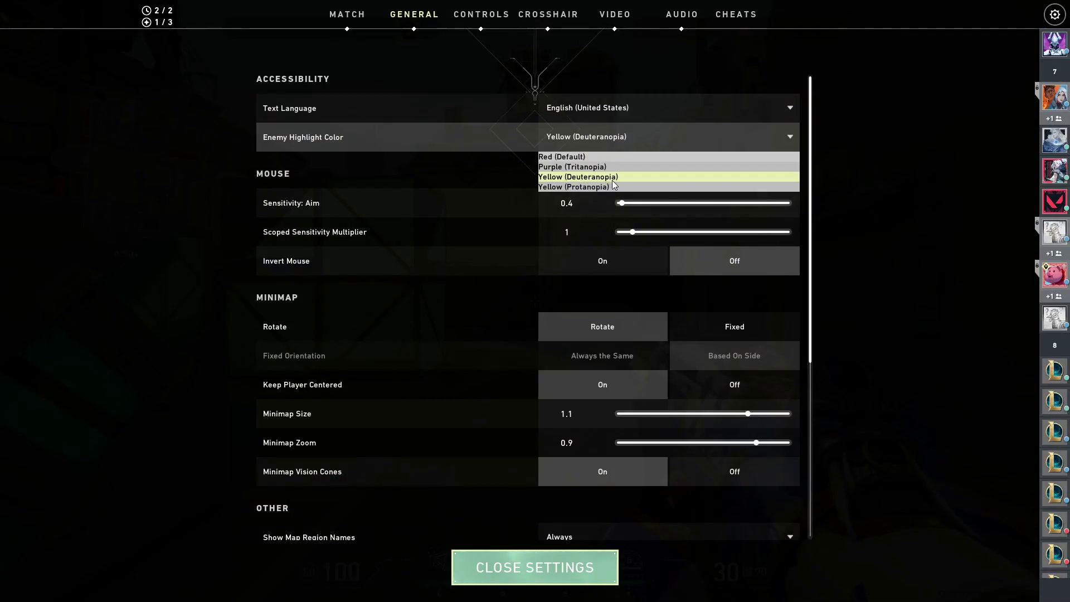
left_click(616, 180)
key("Escape")
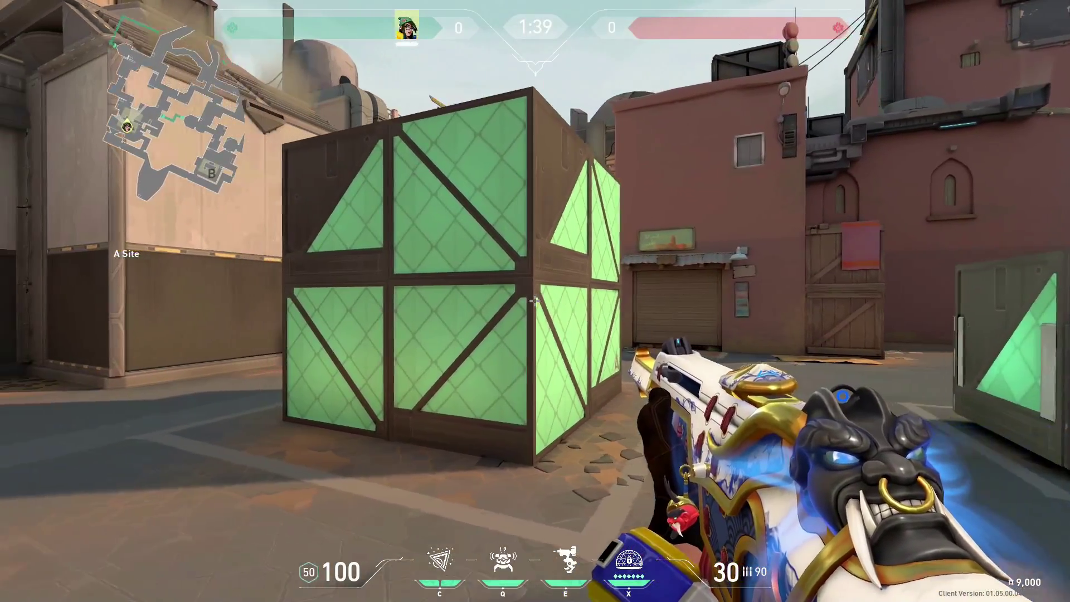
key("w")
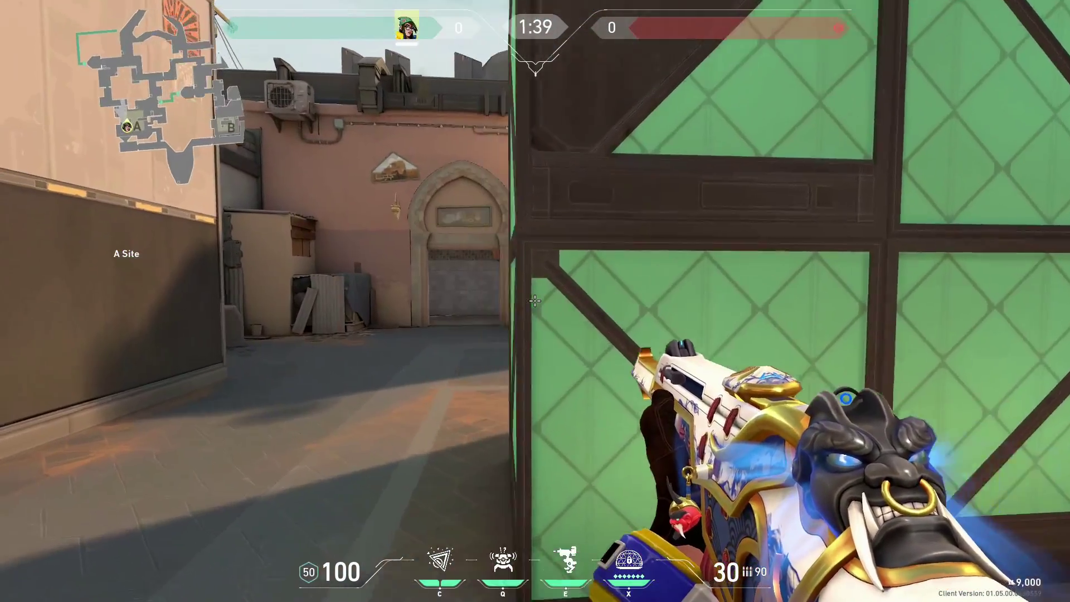
key("w")
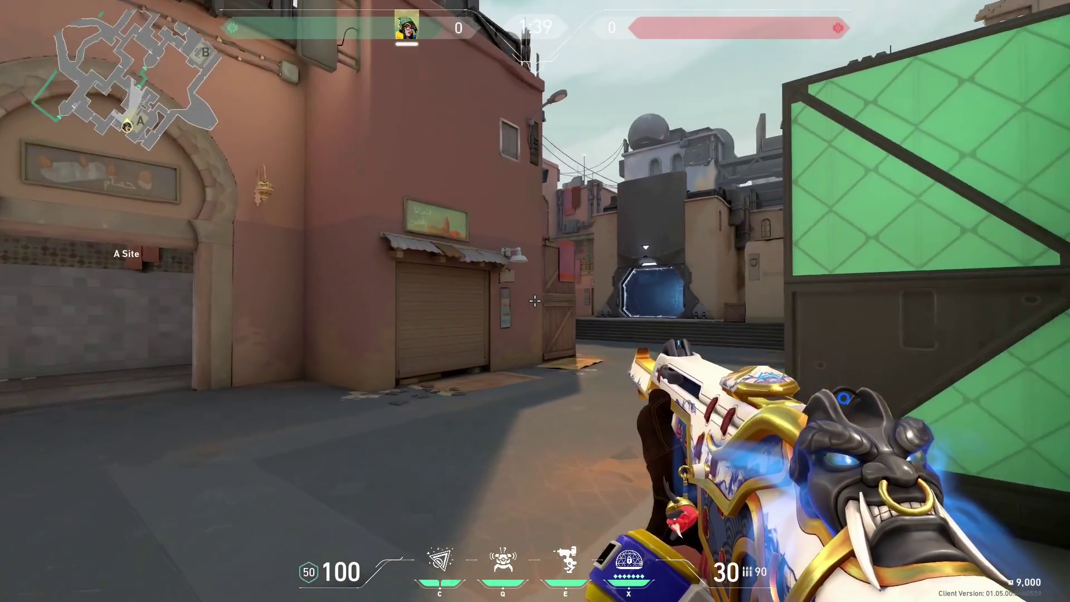
Walk from A Site into A Bath, look around the interior, and return to A Site.
key("w")
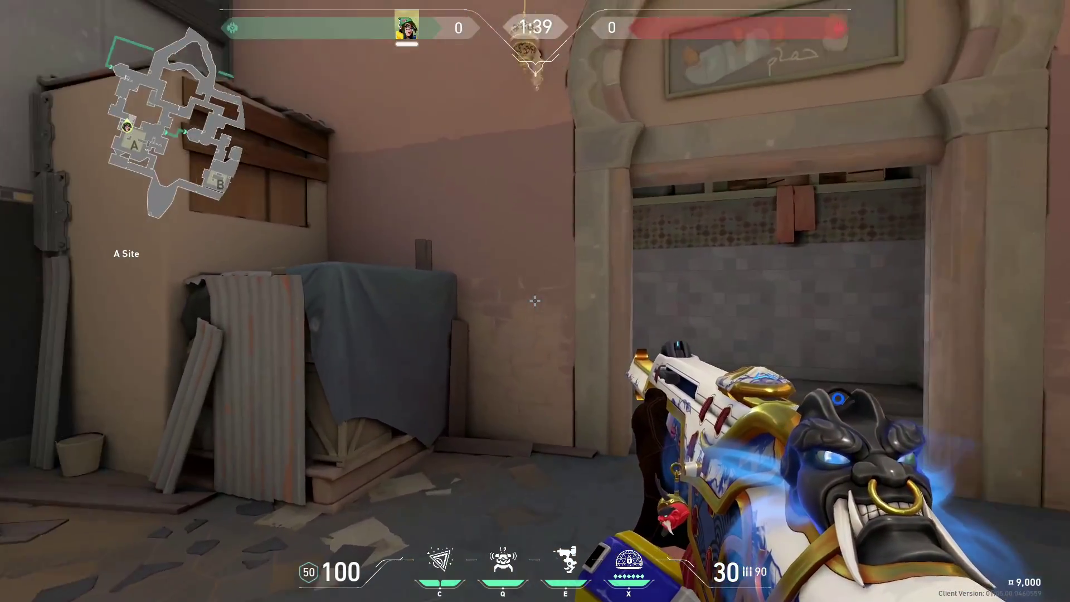
key("w")
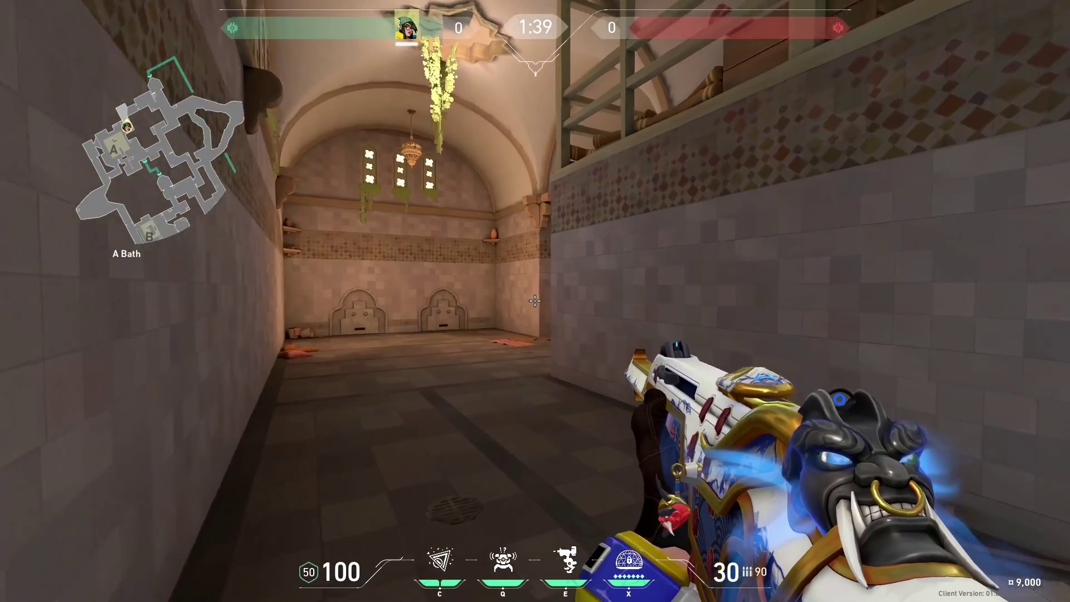
key("w")
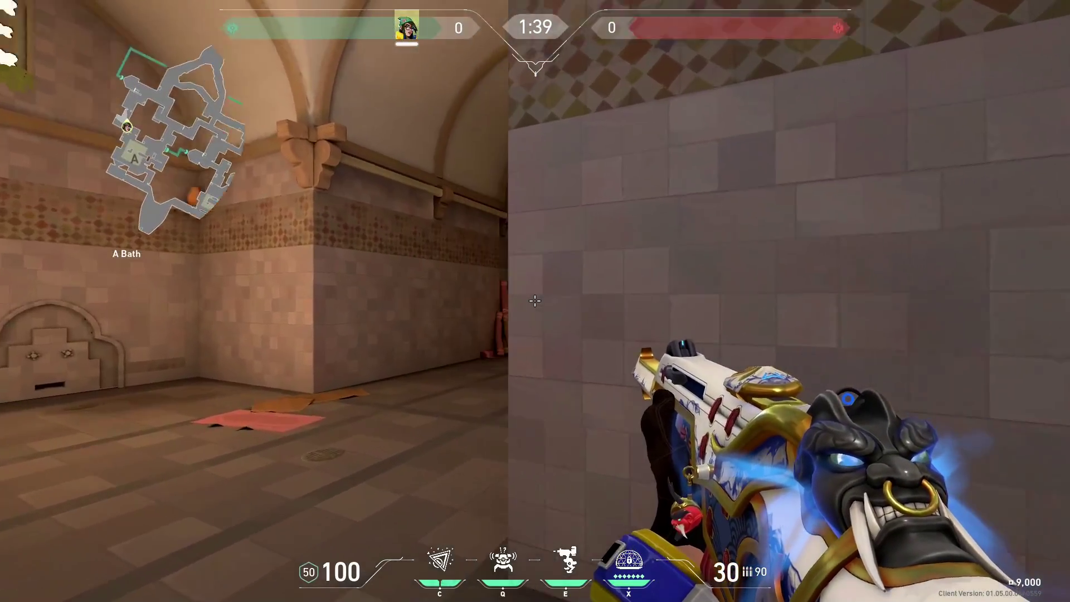
key("w")
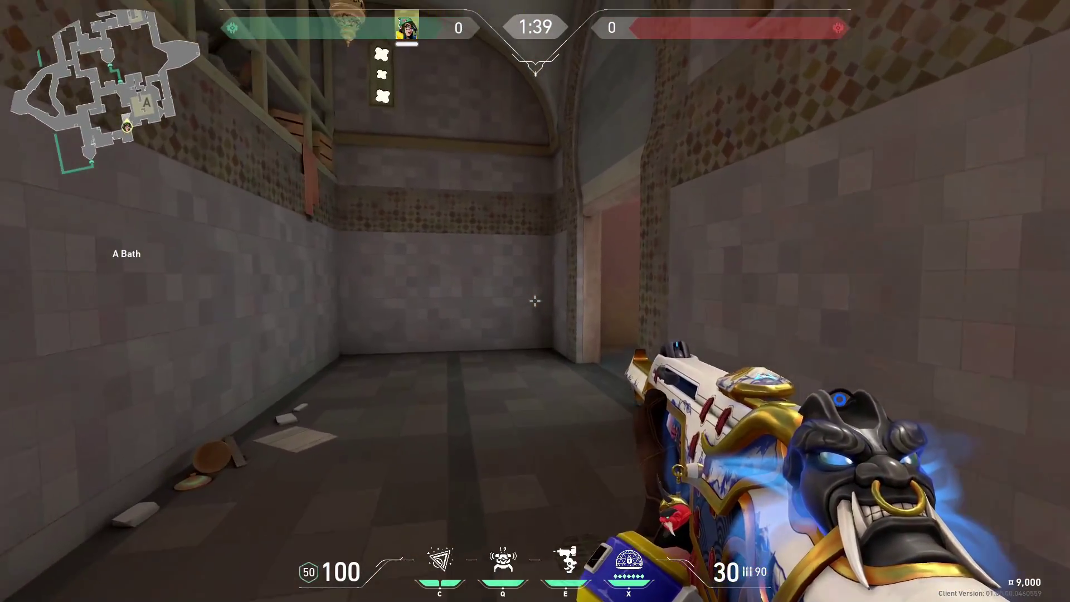
key("w")
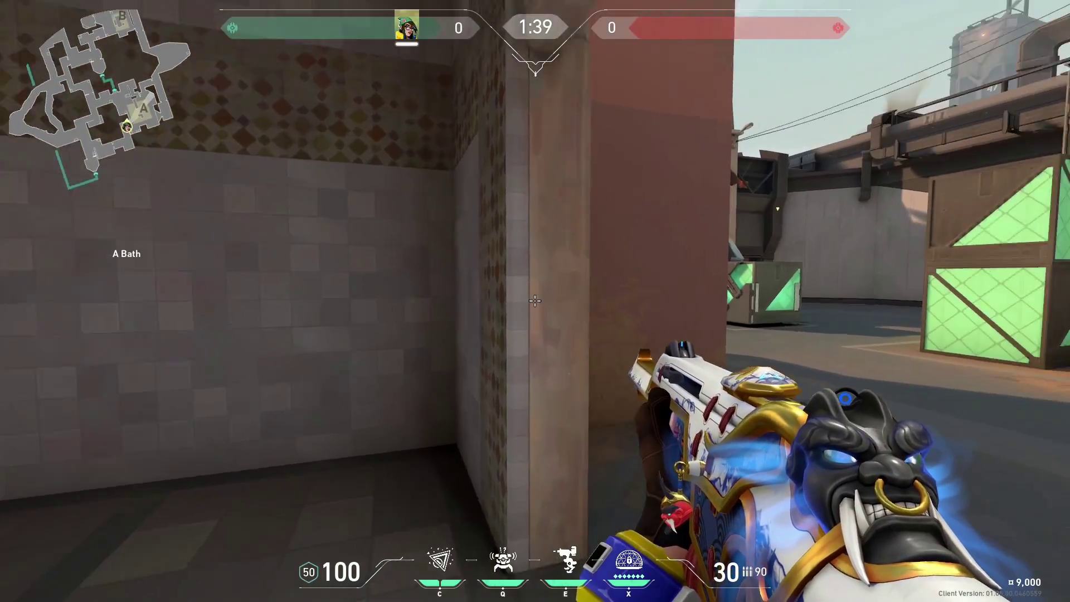
key("w")
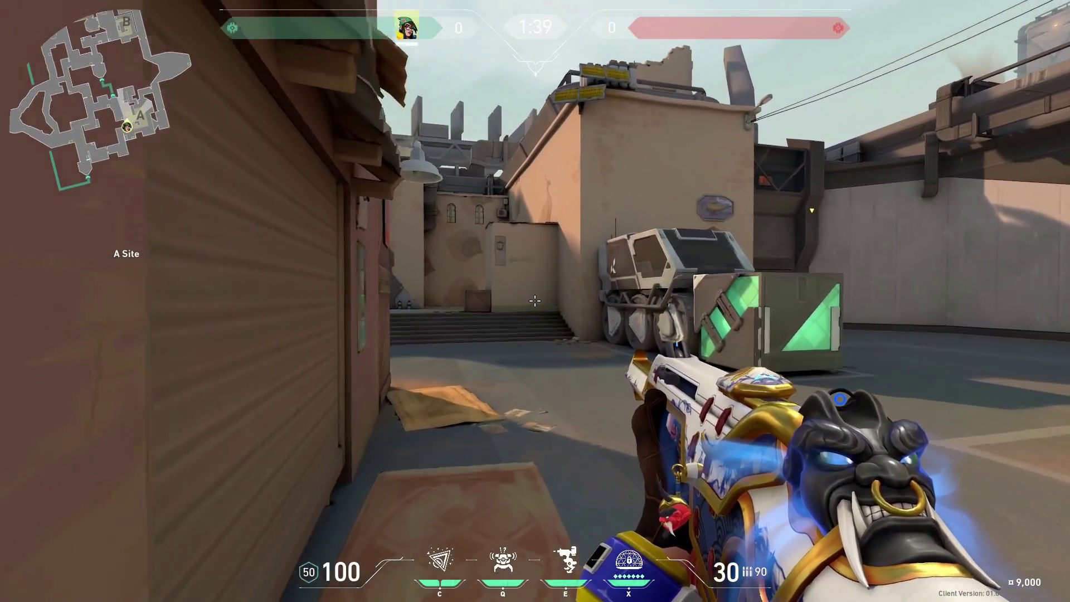